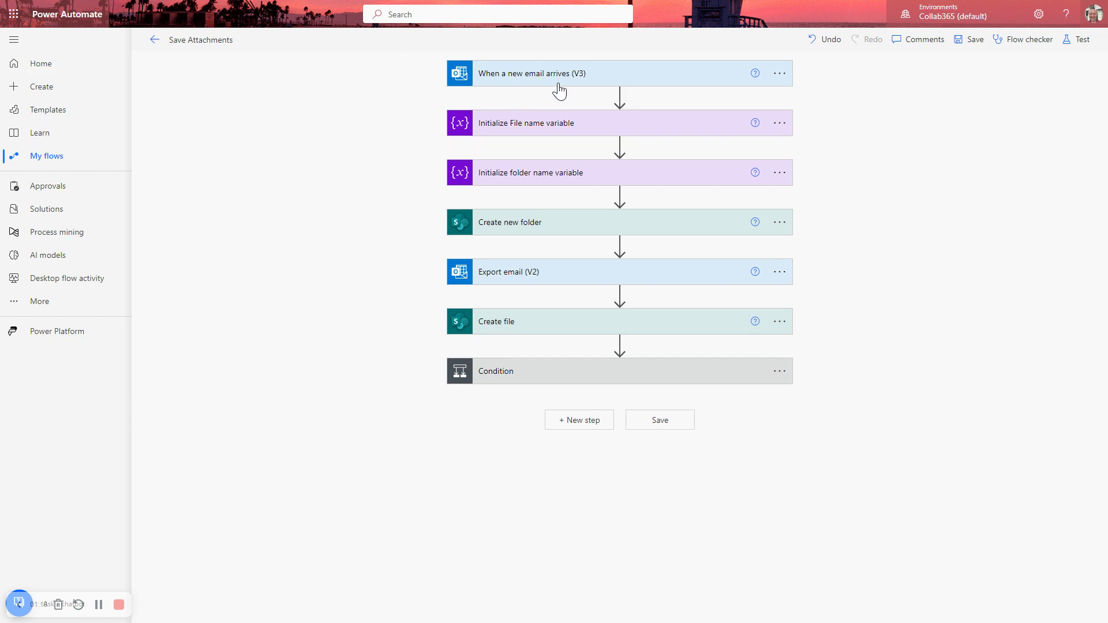
Expand the 'When a new email arrives (V3)' trigger to show its Inbox, AttachmentSave and attachment settings
click(528, 81)
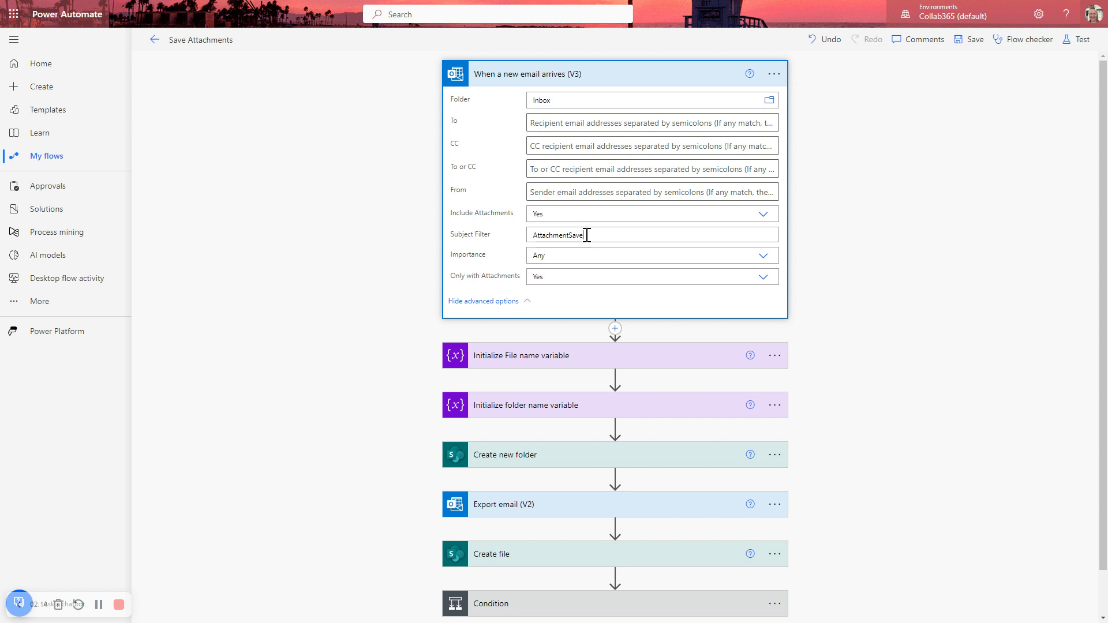
Highlight the AttachmentSave subject filter and show the trigger's Importance options
drag(585, 235, 531, 236)
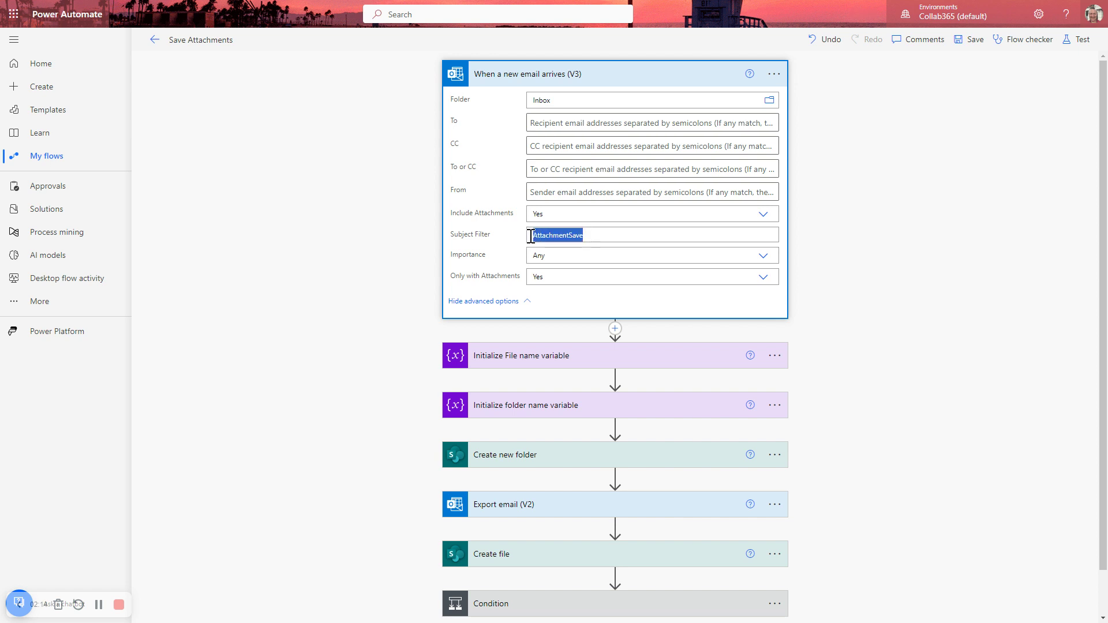
click(771, 260)
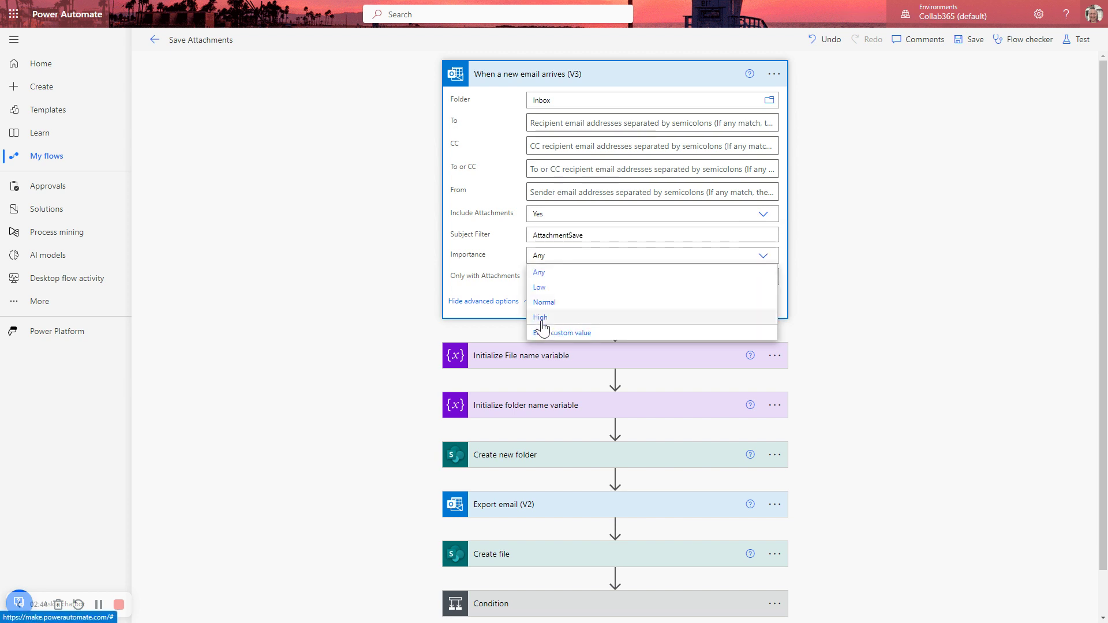
Keep importance Any and Include Attachments Yes, then collapse the email trigger
click(504, 261)
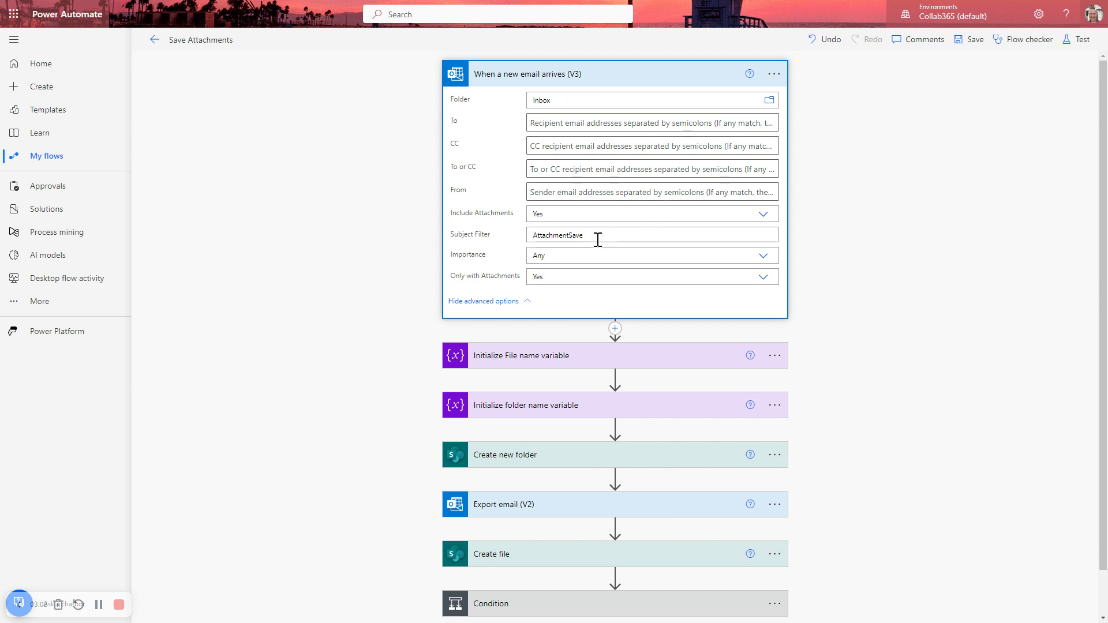
drag(595, 237, 521, 242)
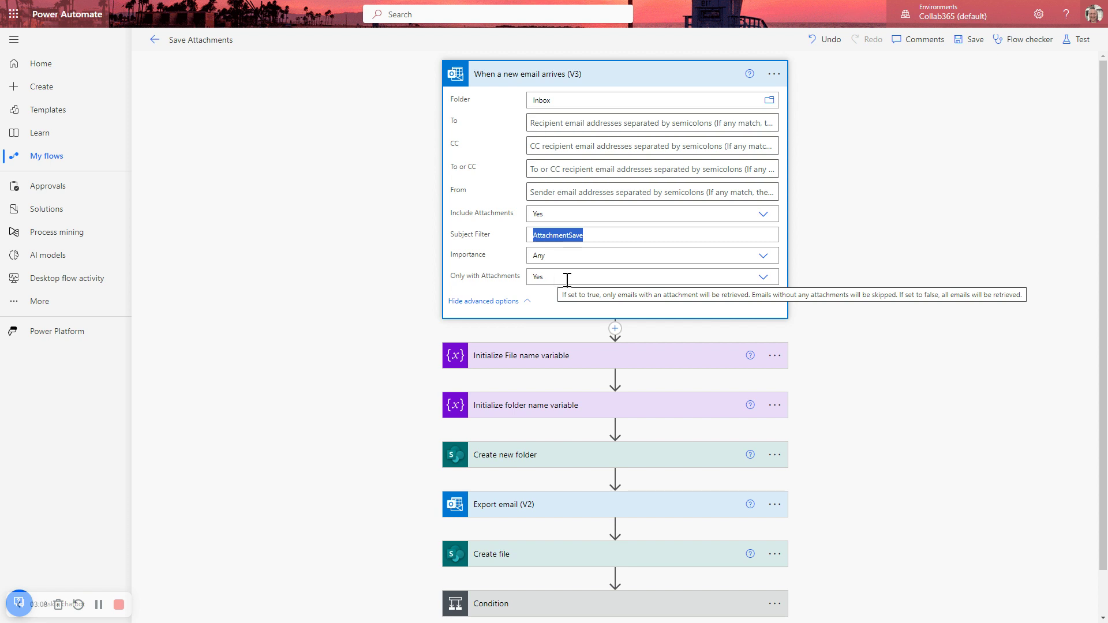
click(552, 214)
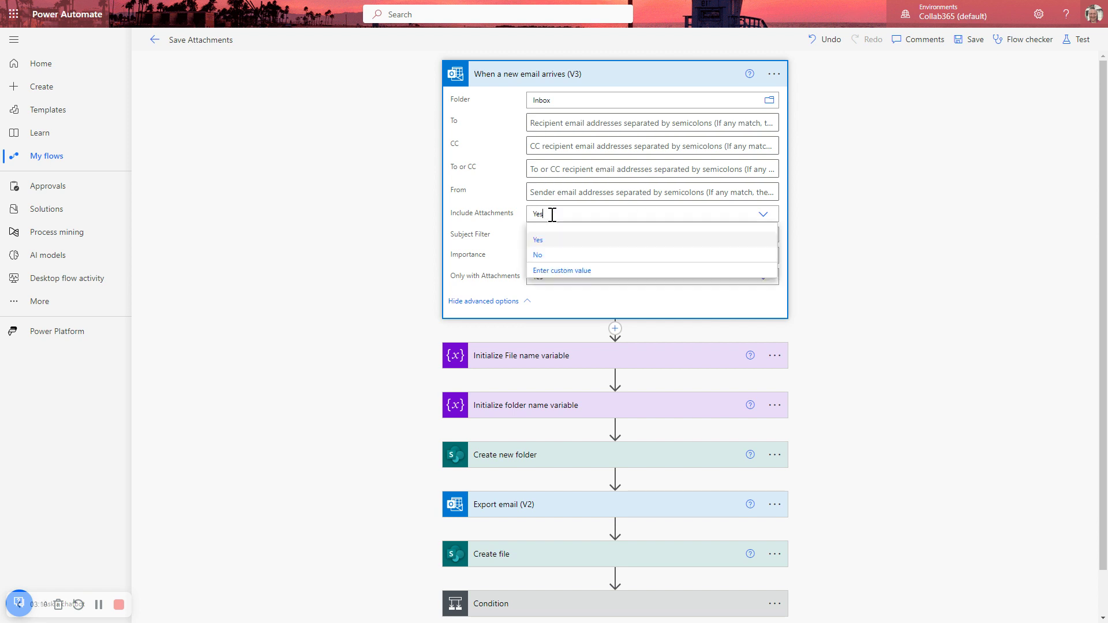
click(461, 230)
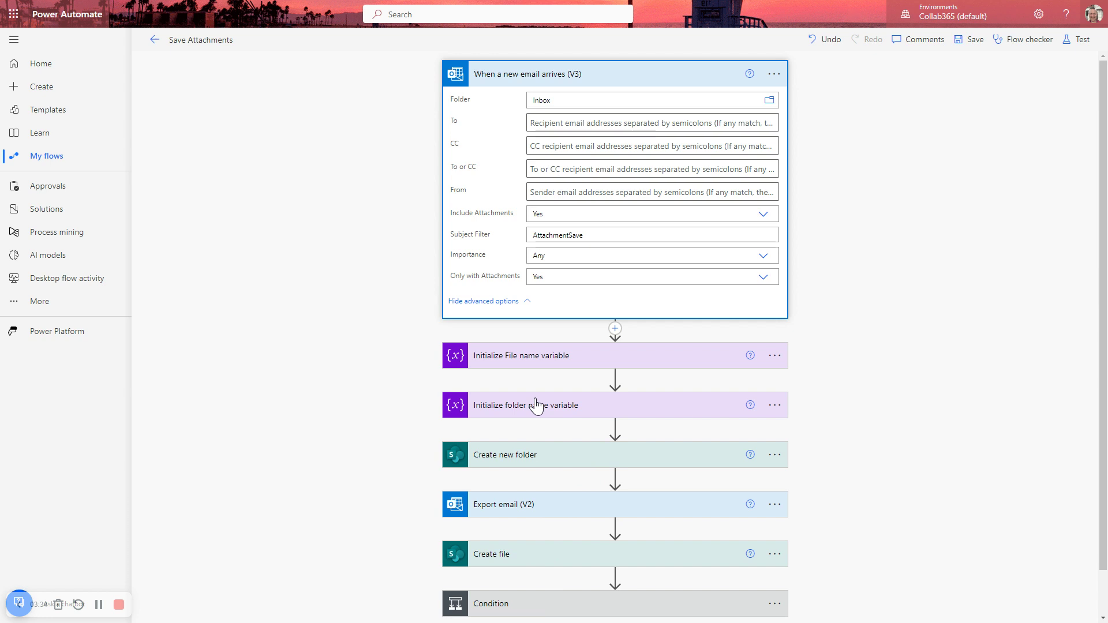
click(604, 77)
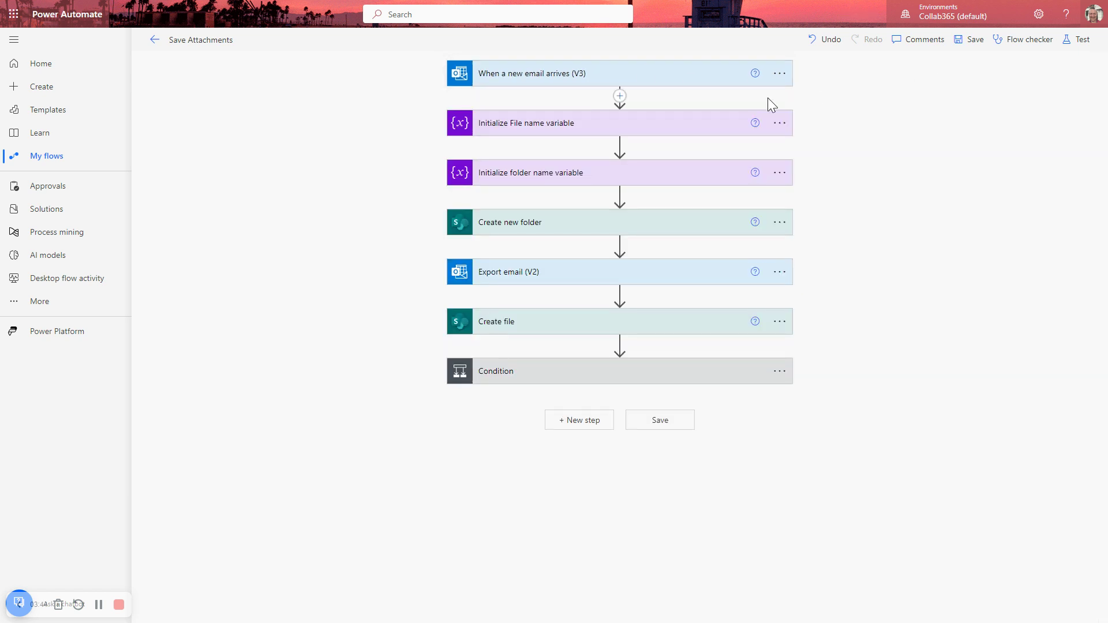
Complete the Vfilename Concat expression with the email id plus formatDateTime(utcNow(),'yyMMdd')
click(521, 129)
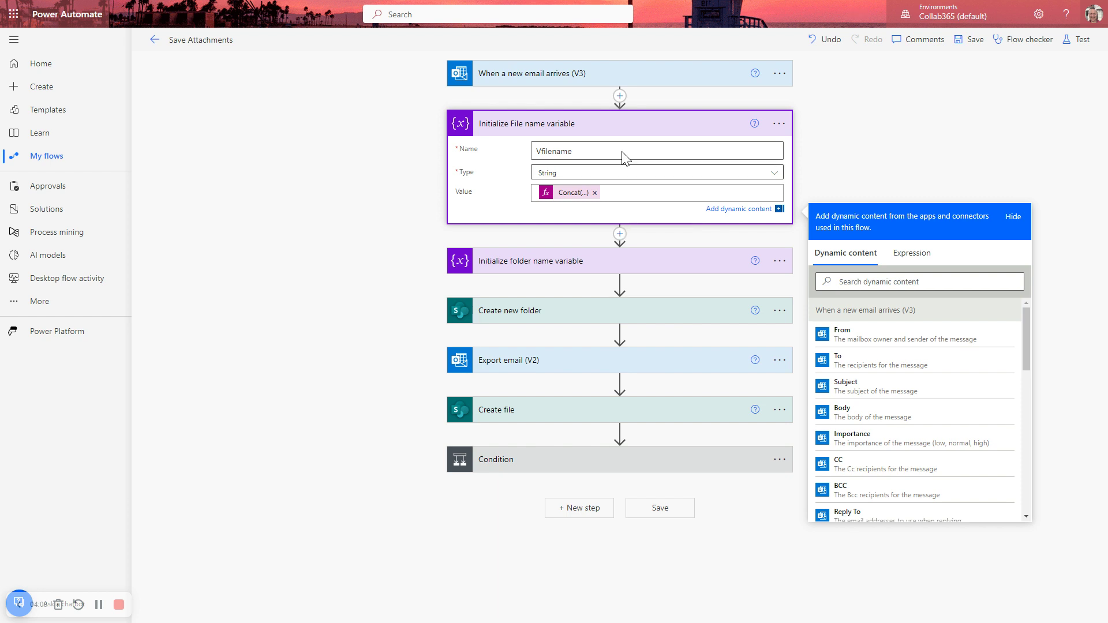
click(569, 195)
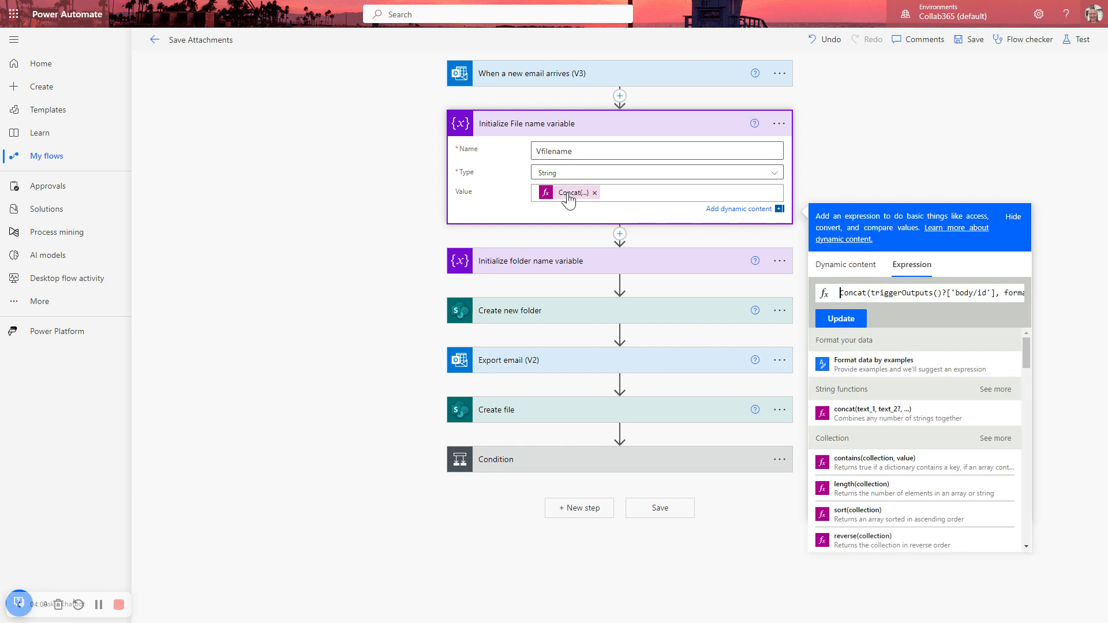
click(991, 293)
drag(992, 293, 871, 293)
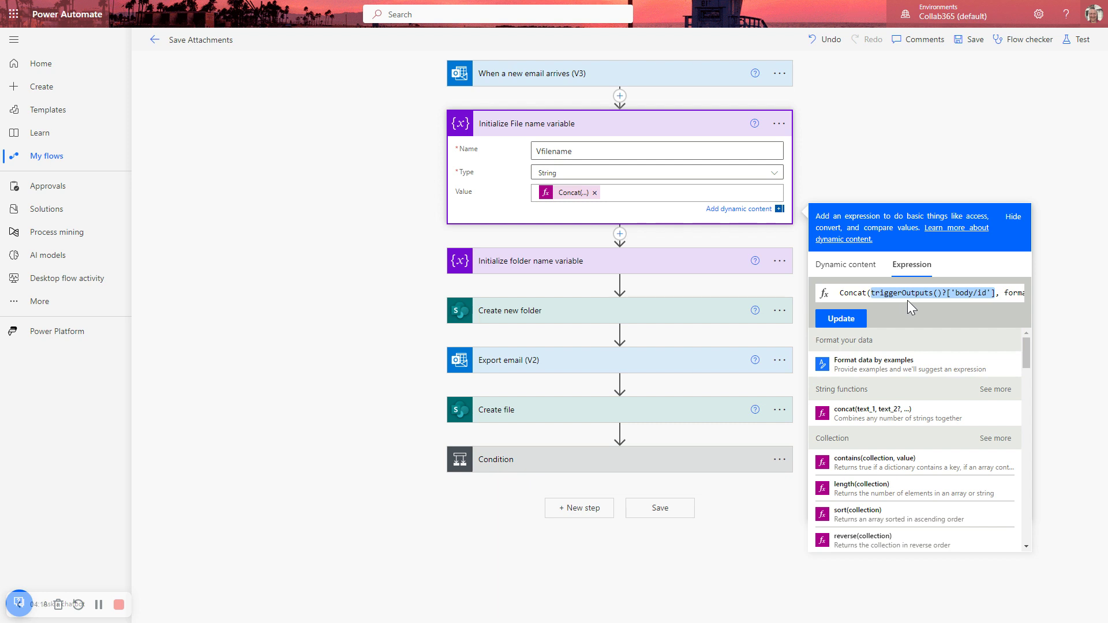
click(1016, 293)
text(tDateTime(utcNow(),'yyMMdd')
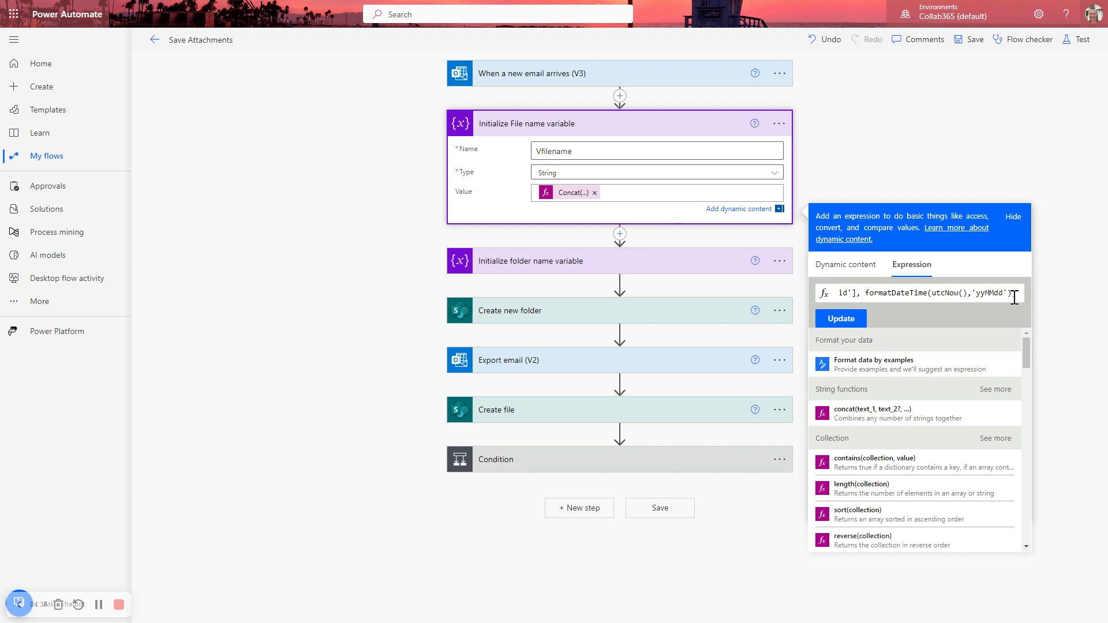
text())
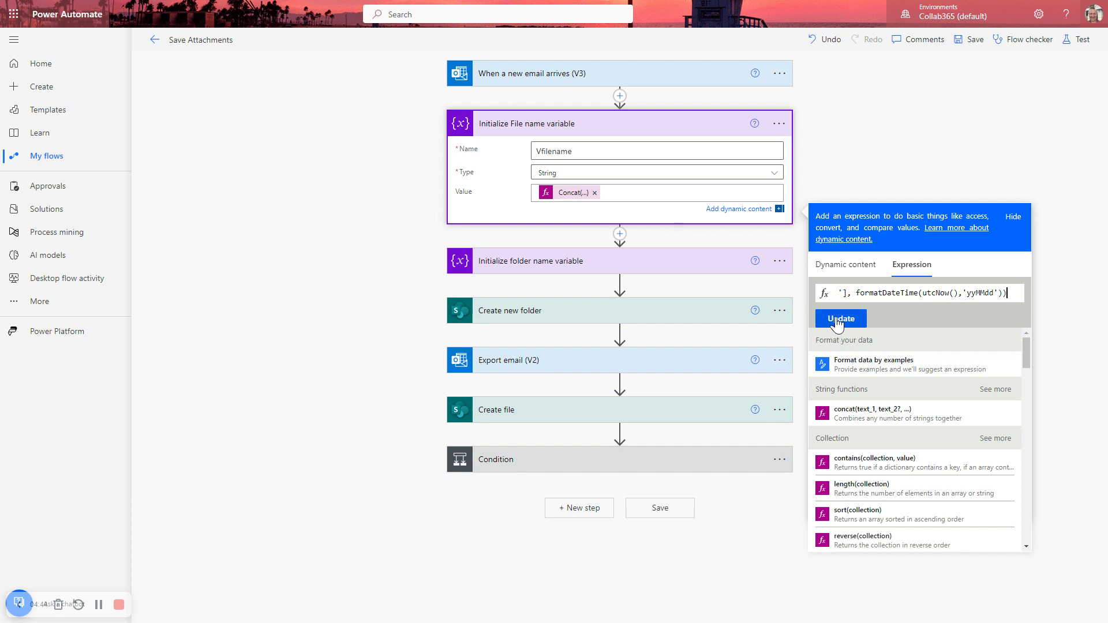
key(Home)
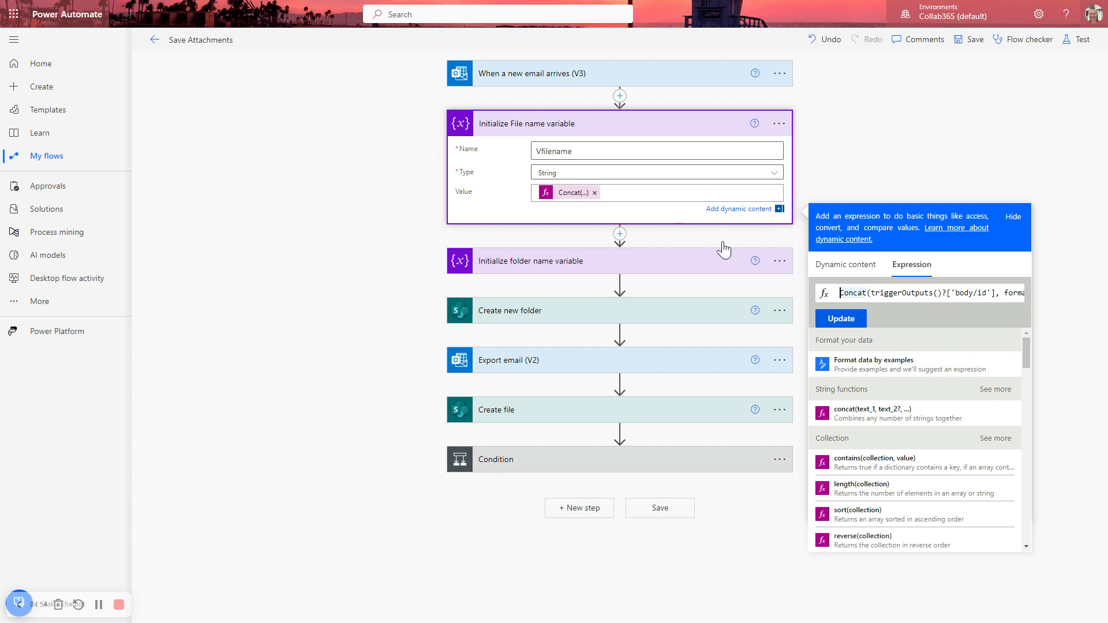
click(608, 131)
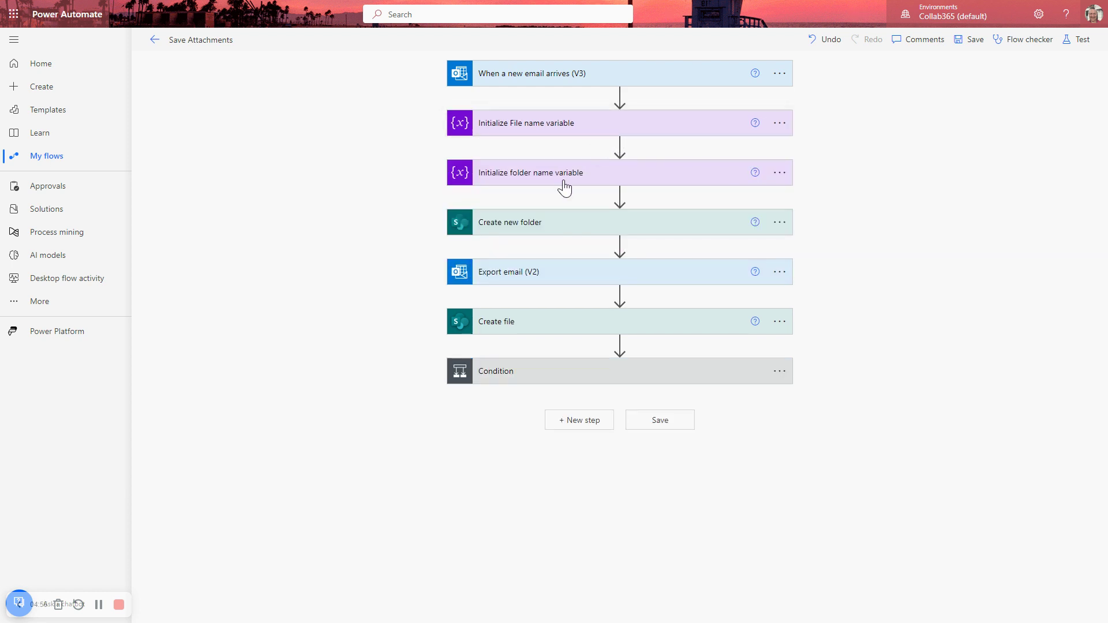
Review the VFolderName Concat expression alongside the trigger's AttachmentSave subject filter
click(564, 183)
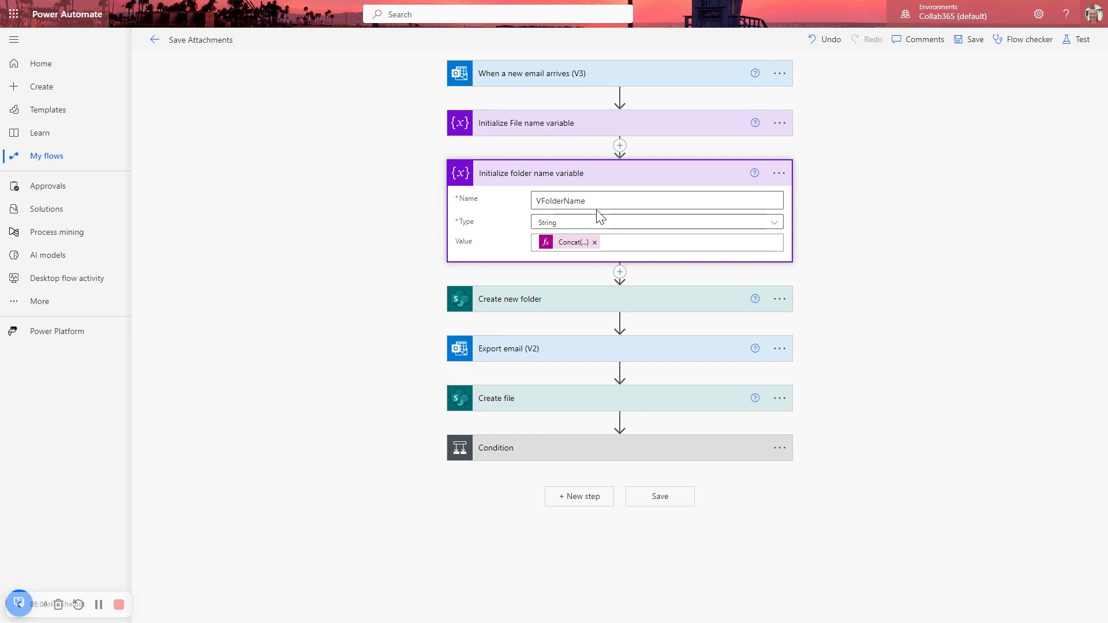
click(568, 245)
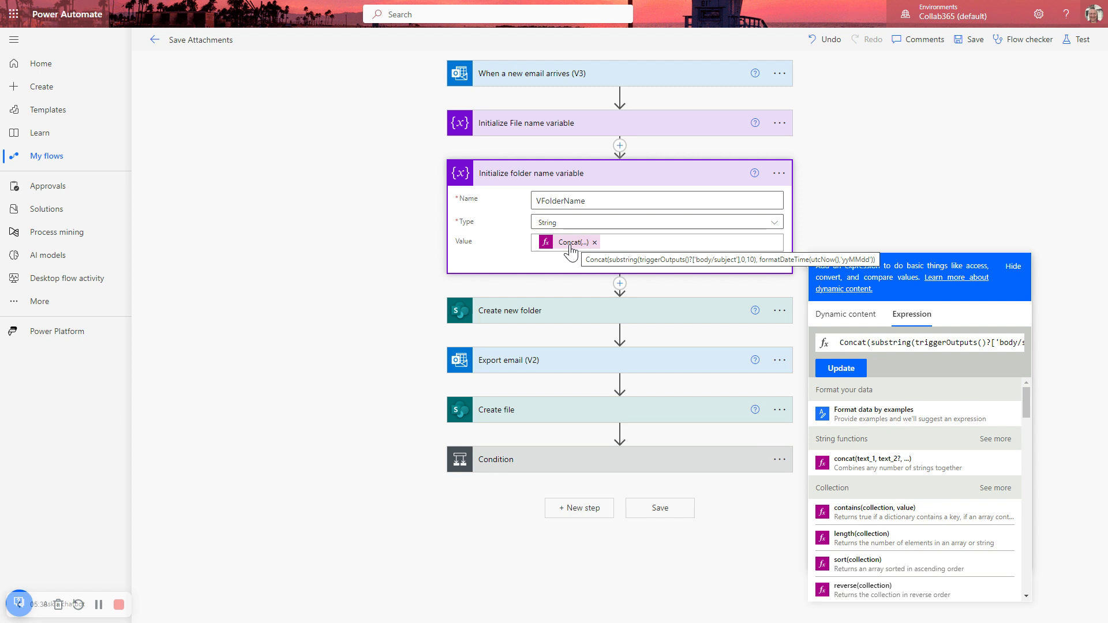
click(514, 74)
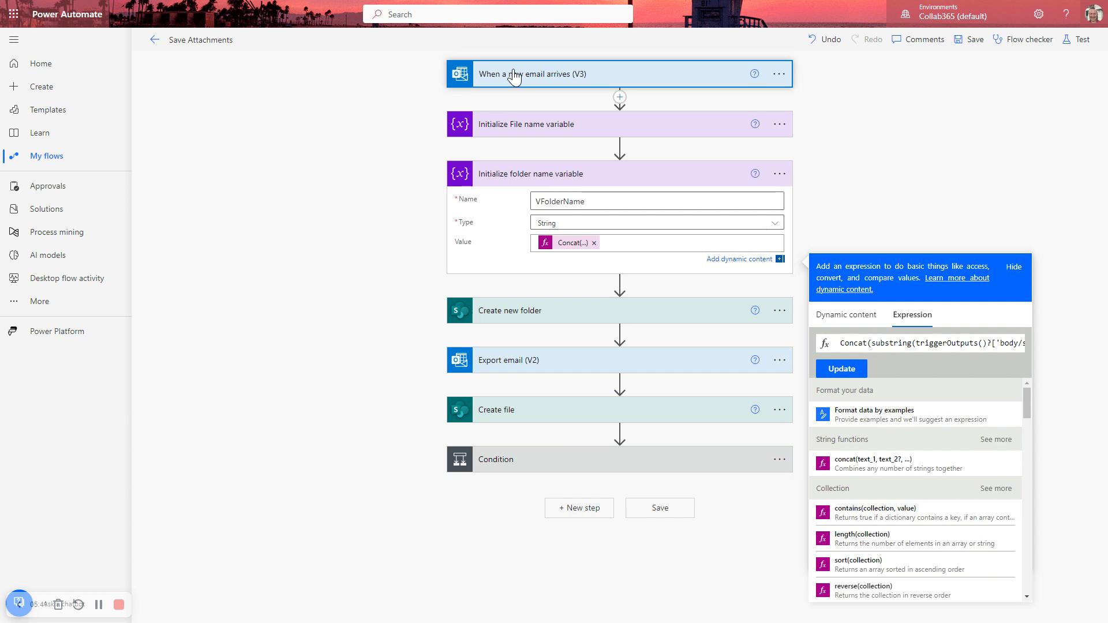
double_click(545, 235)
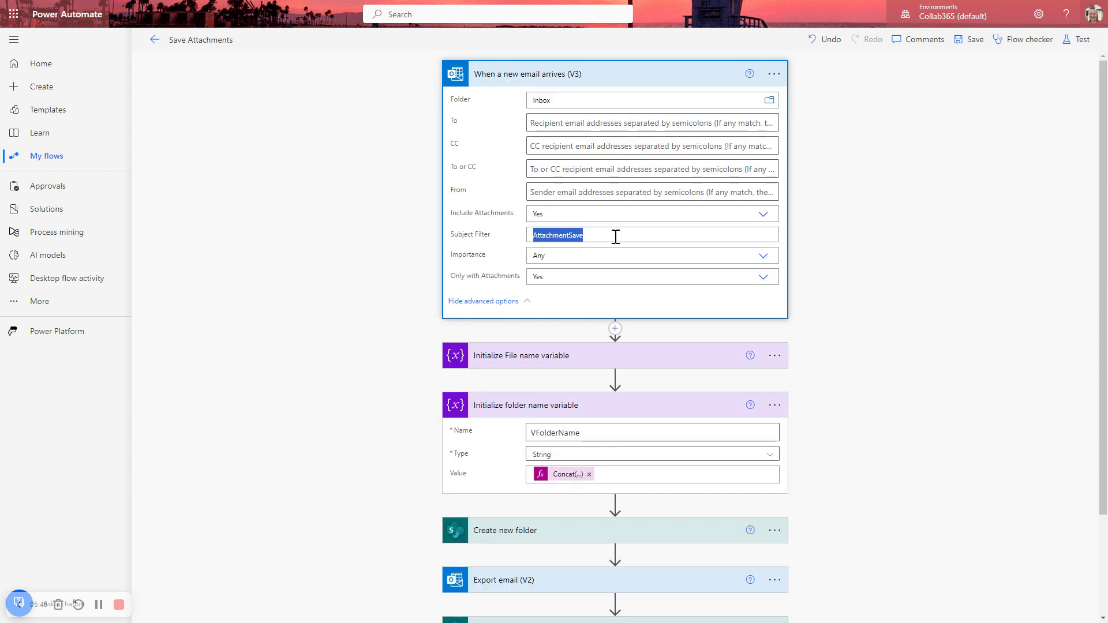
scroll(606, 259, down, 2)
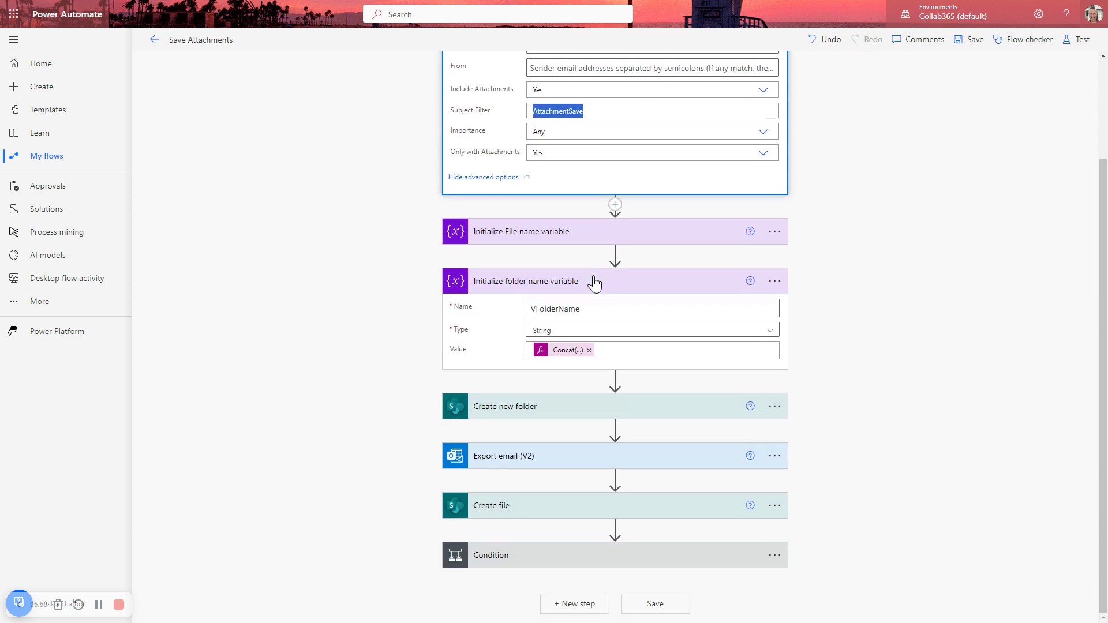
Collapse the folder name variable and expand Create new folder to show its site, library and path
click(594, 282)
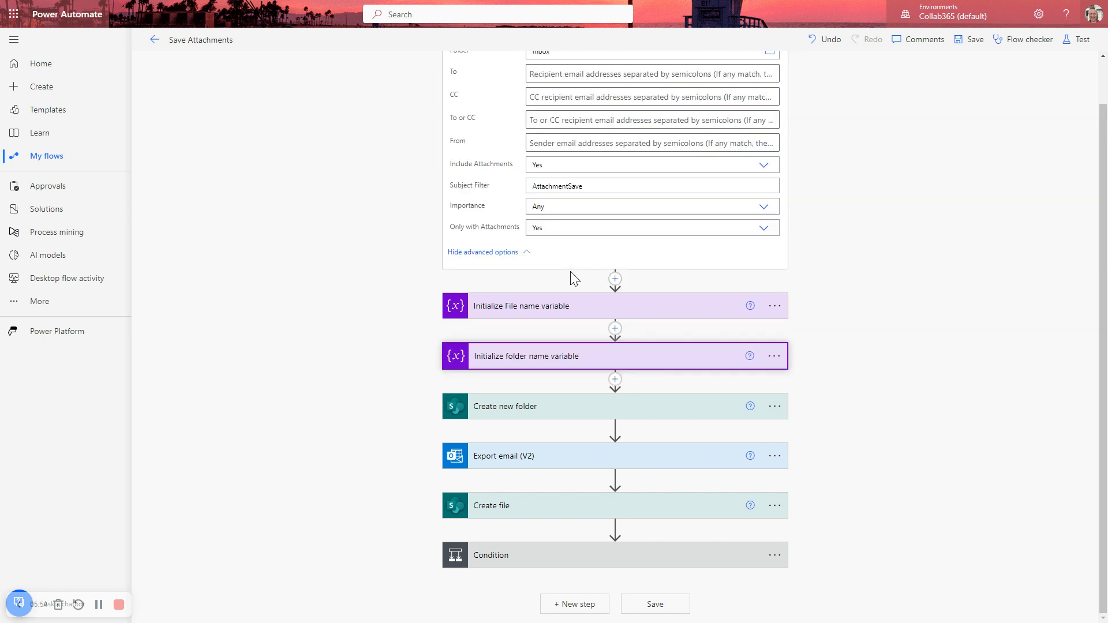
click(521, 413)
scroll(522, 425, down, 3)
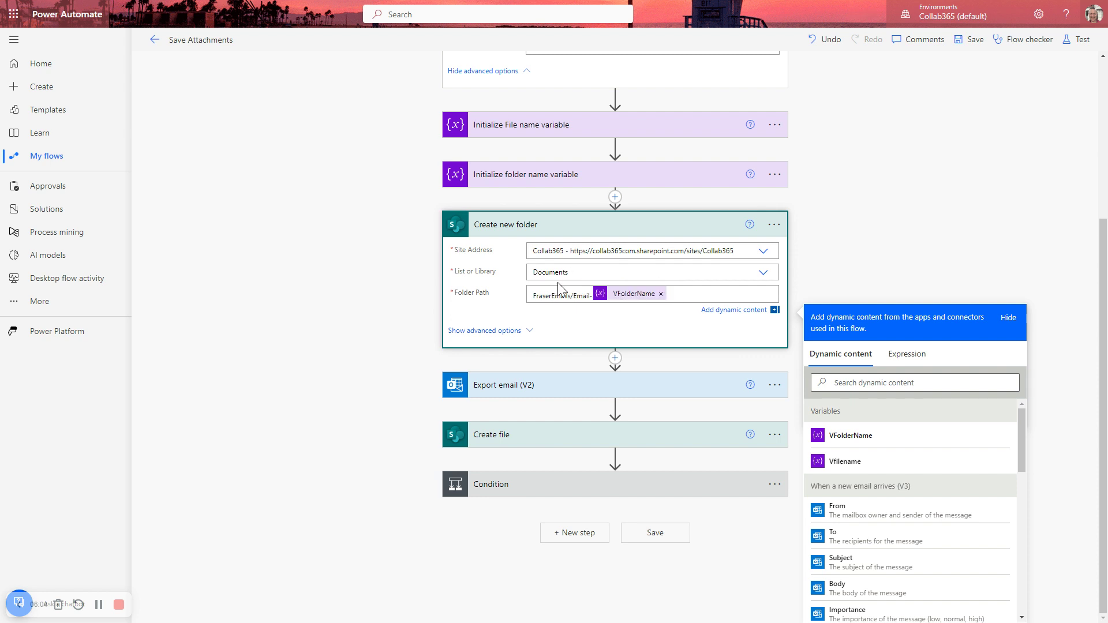
Point out the top-level folder and Email- prefix in the folder path, then collapse Create new folder
drag(571, 298, 529, 295)
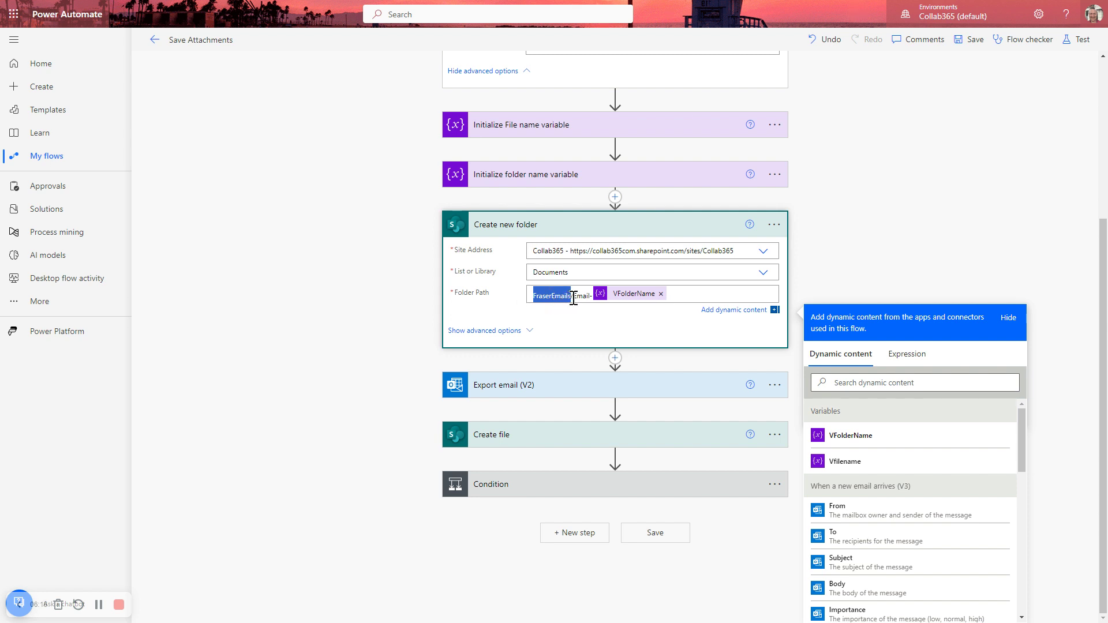
drag(574, 296, 514, 298)
click(579, 296)
drag(575, 296, 592, 297)
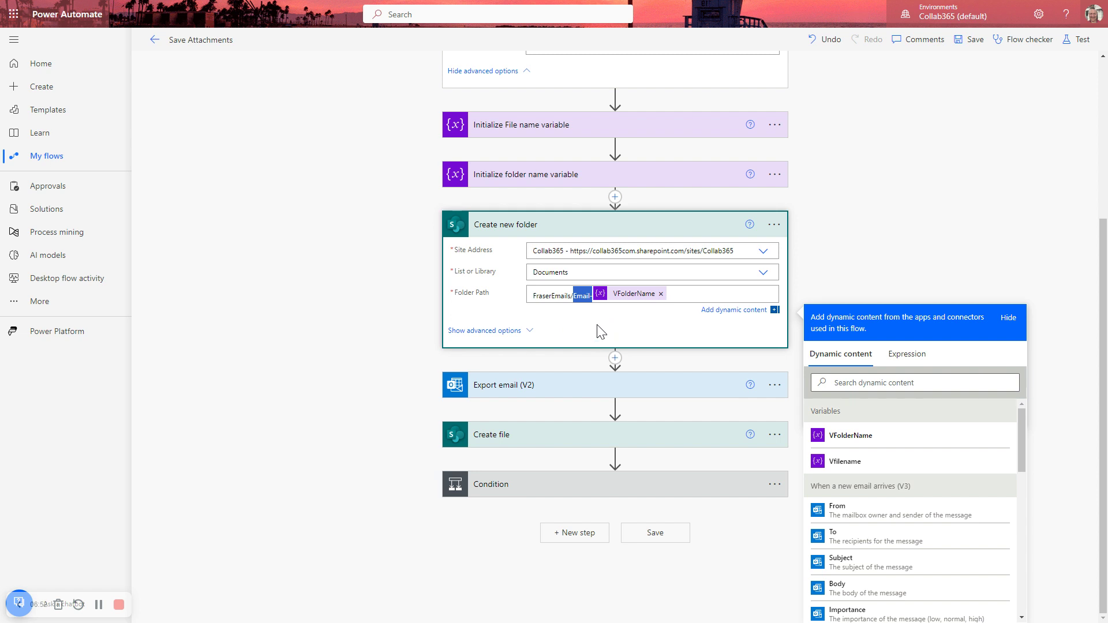
click(542, 228)
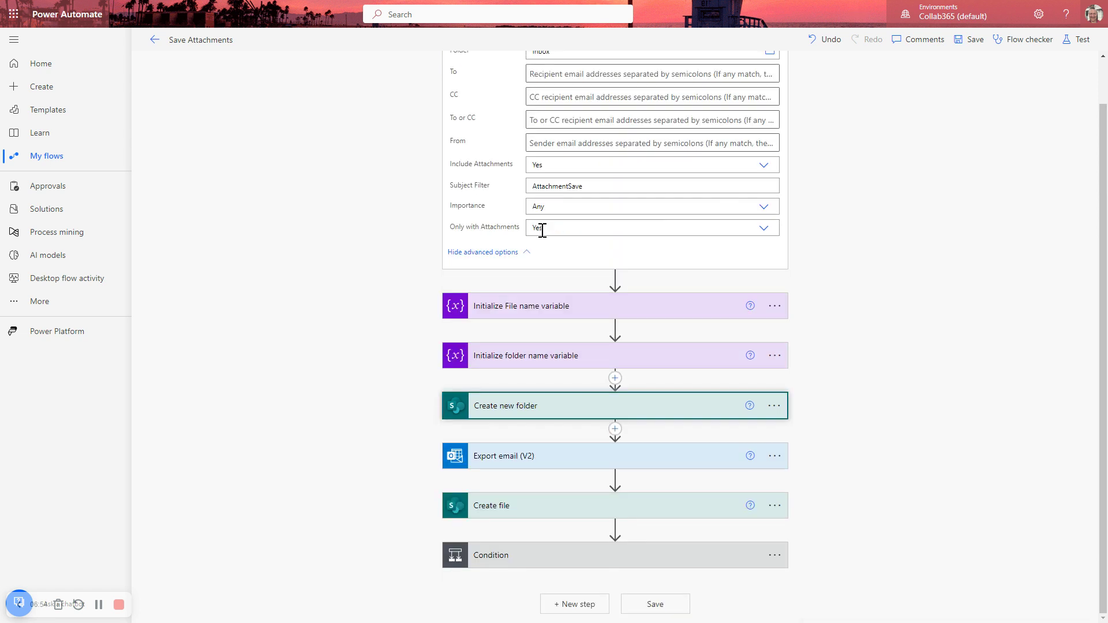
Collapse the email trigger and expand the Export email (V2) step's Message Id and mailbox settings
scroll(560, 79, up, 1)
click(561, 80)
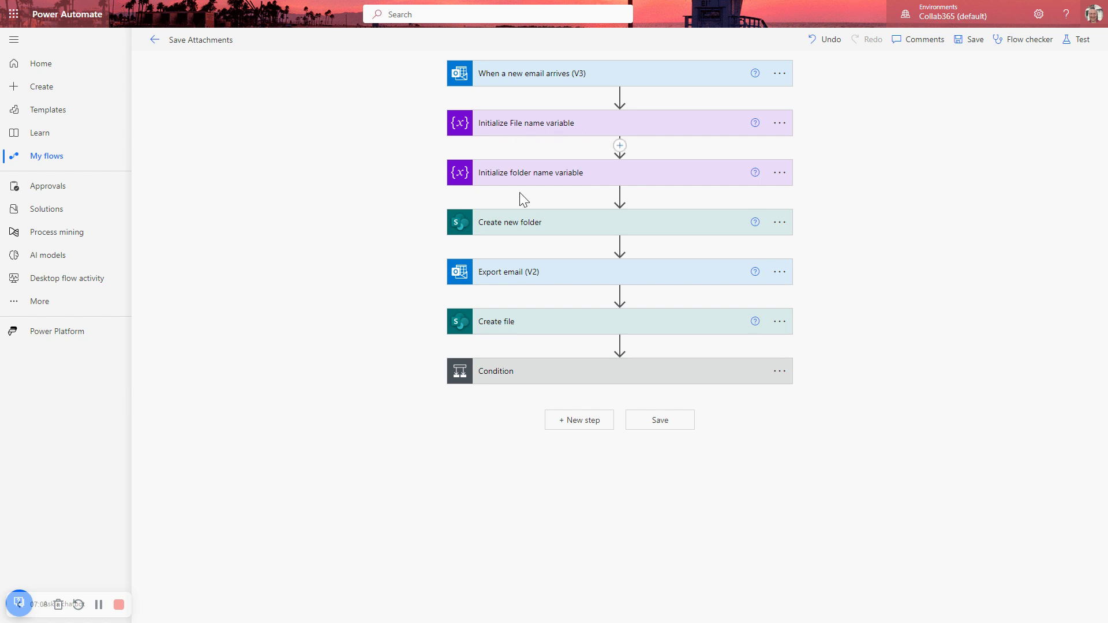
click(503, 277)
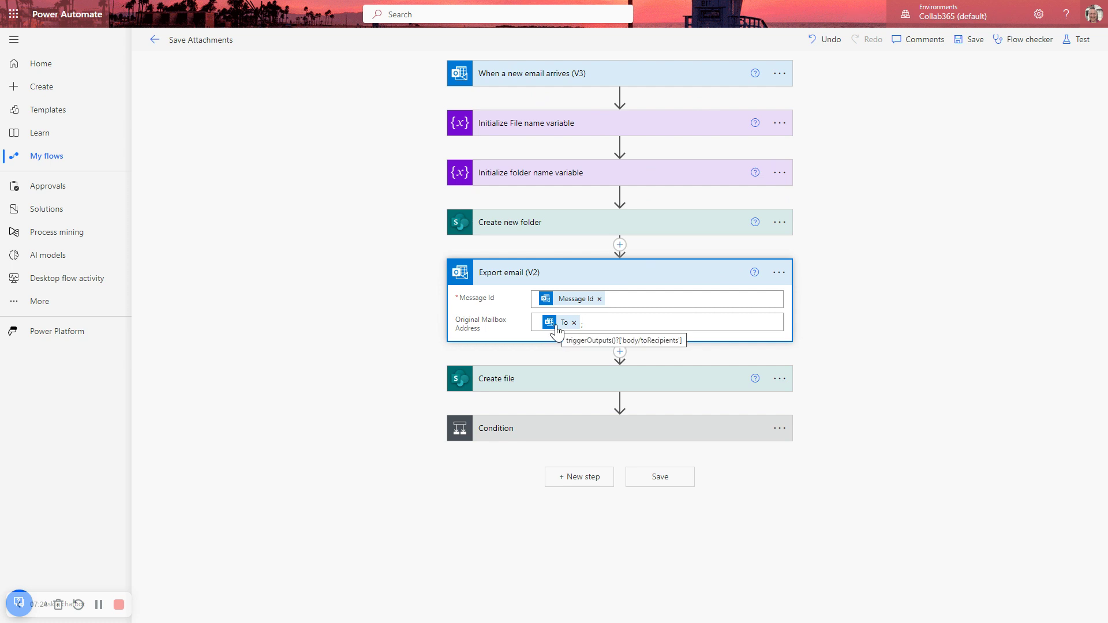
Browse the dynamic email values for Message Id, then collapse Export email (V2)
click(613, 298)
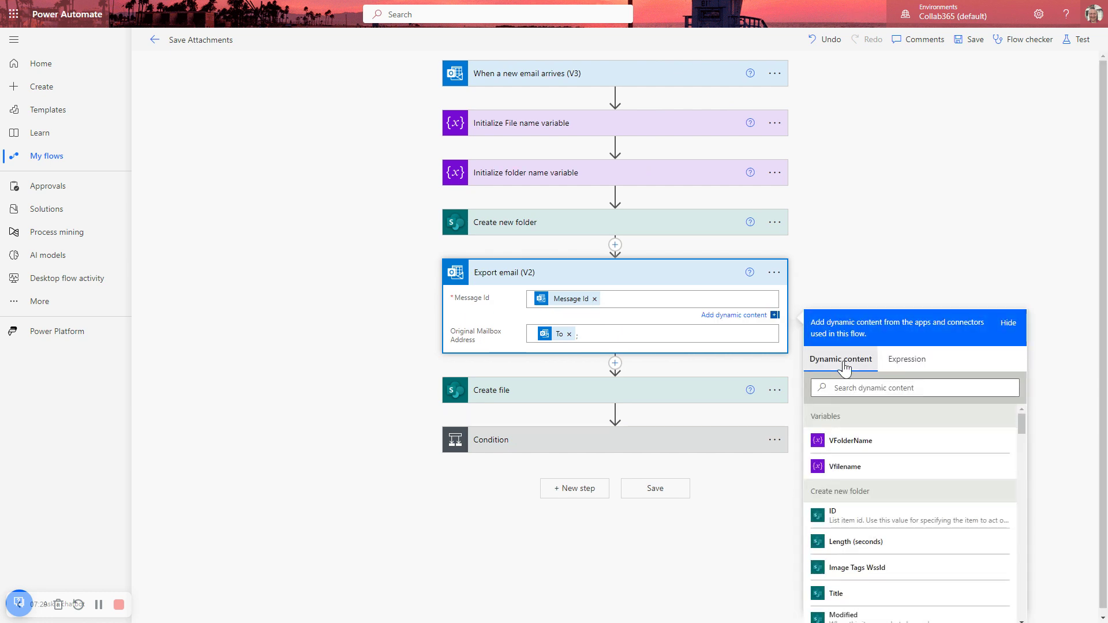
scroll(920, 494, down, 4)
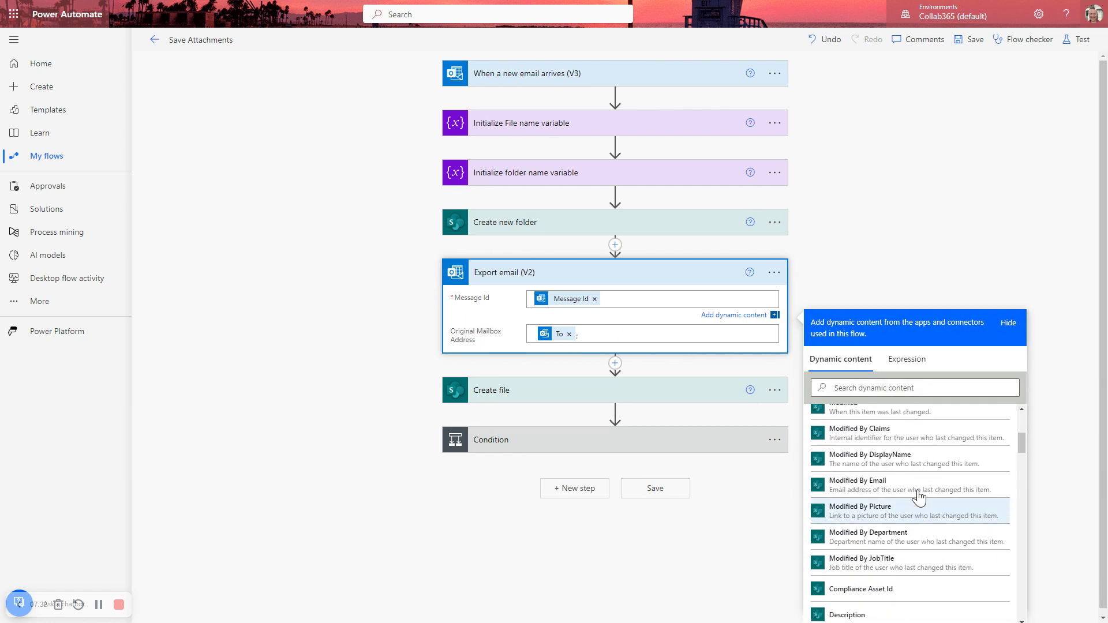
scroll(919, 494, up, 3)
scroll(920, 496, down, 2)
scroll(919, 497, down, 8)
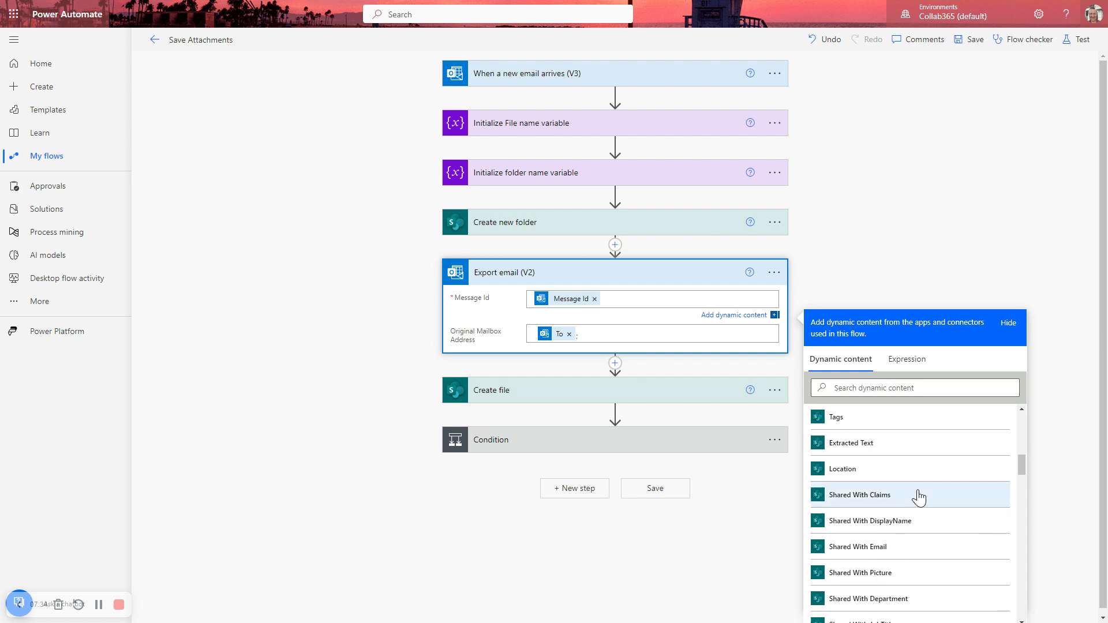
scroll(919, 496, down, 8)
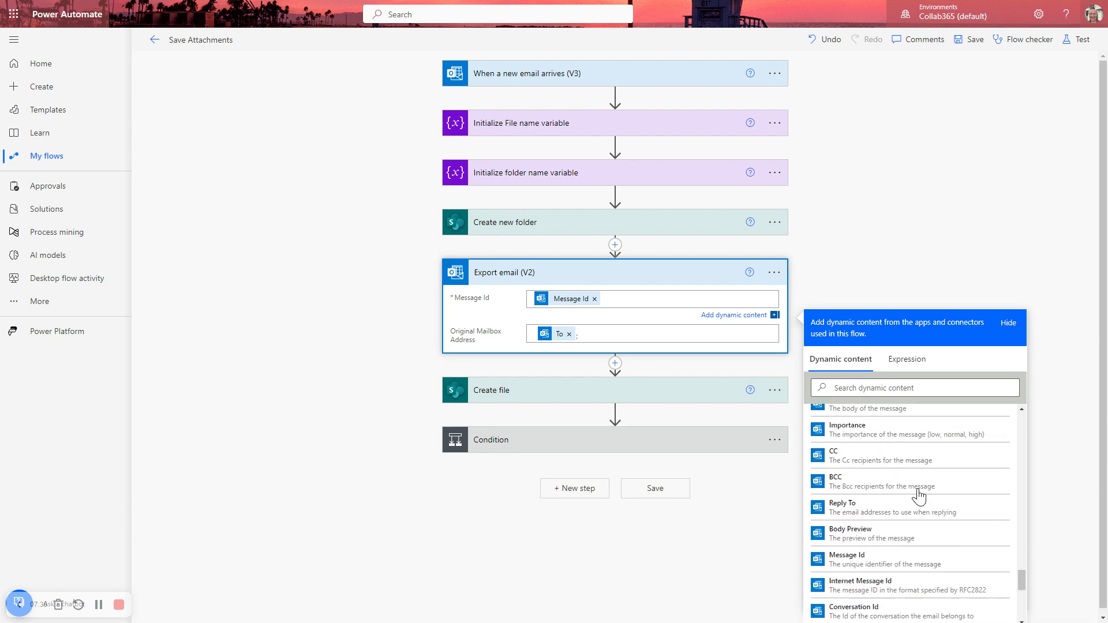
scroll(899, 486, up, 1)
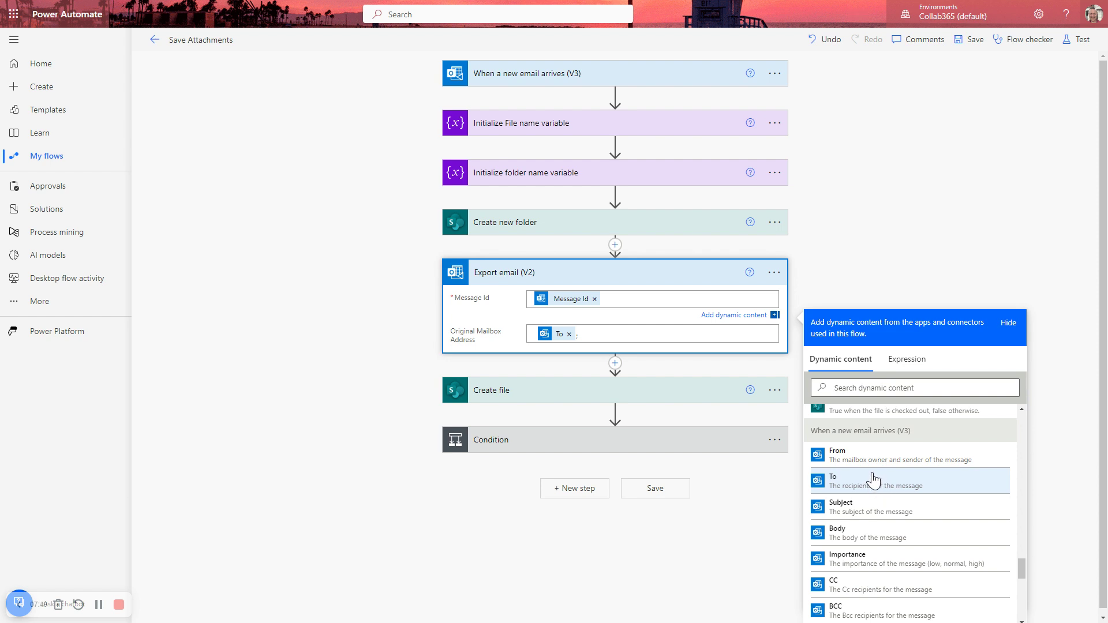
scroll(874, 480, down, 5)
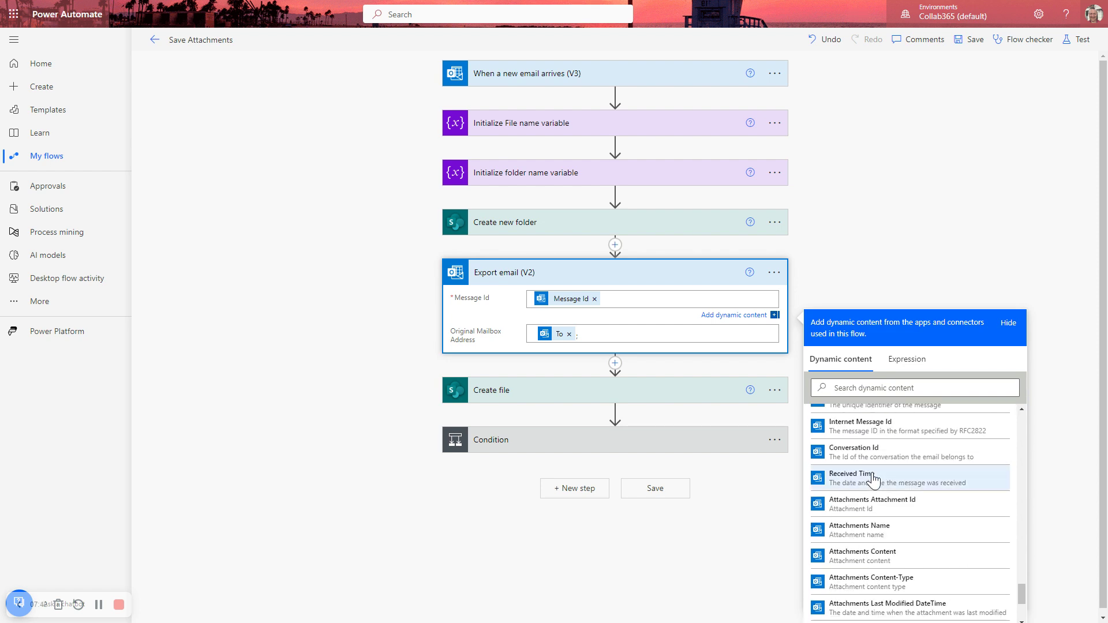
scroll(848, 531, down, 1)
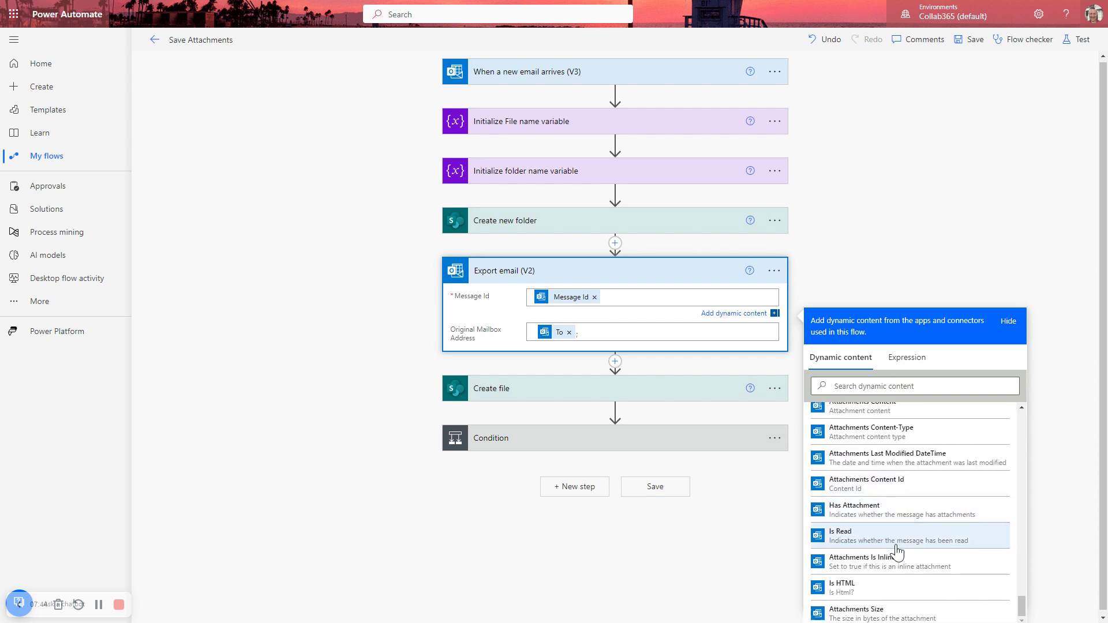
scroll(929, 522, up, 2)
scroll(934, 519, up, 2)
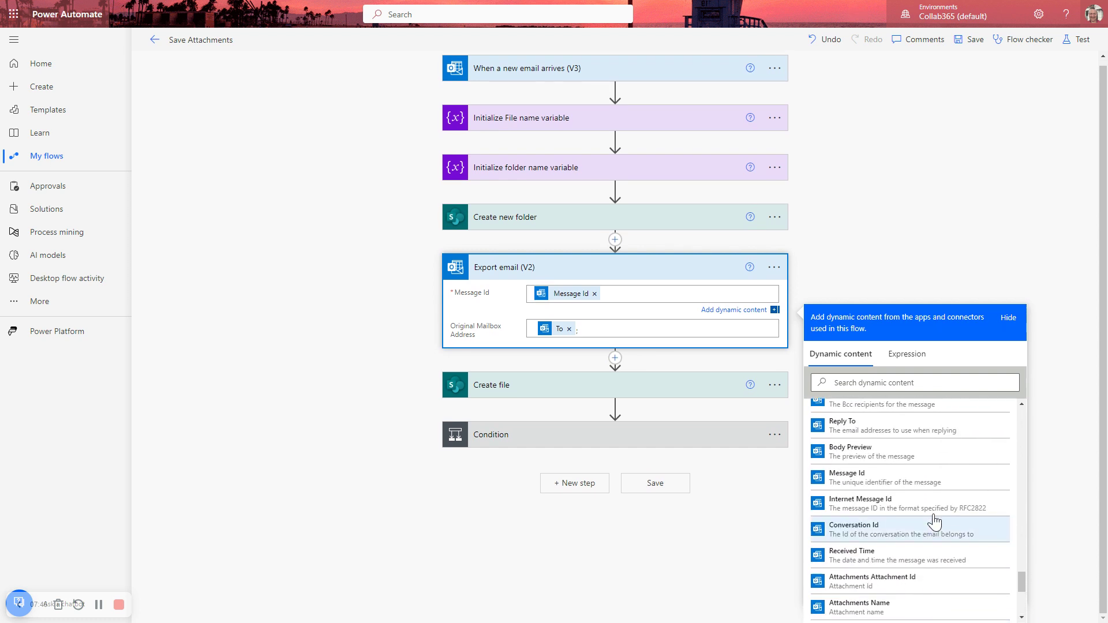
scroll(900, 495, up, 4)
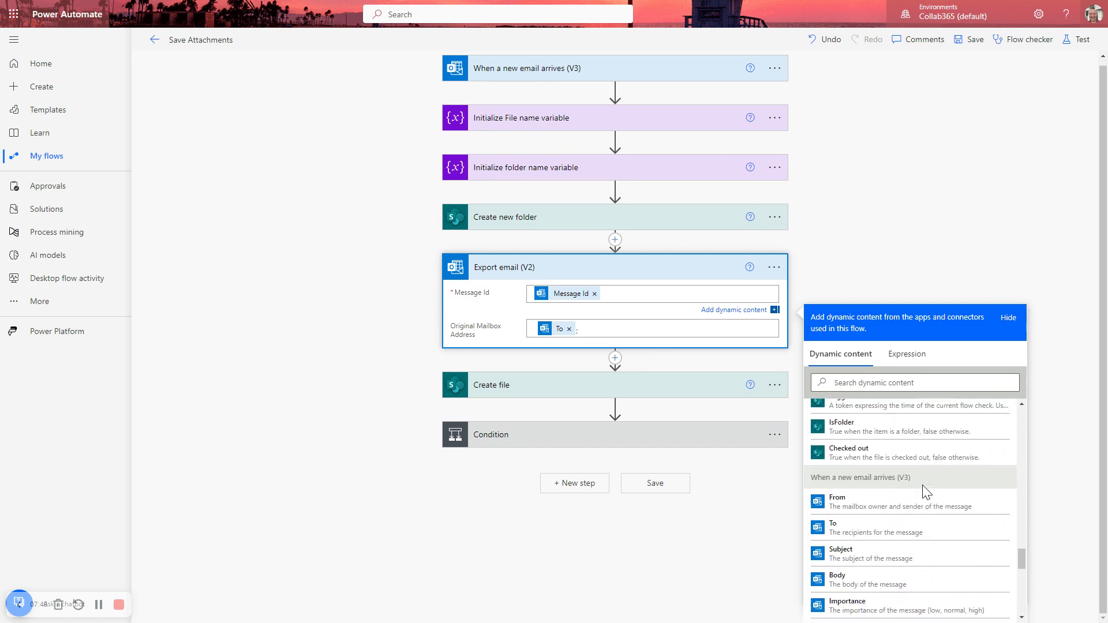
click(623, 271)
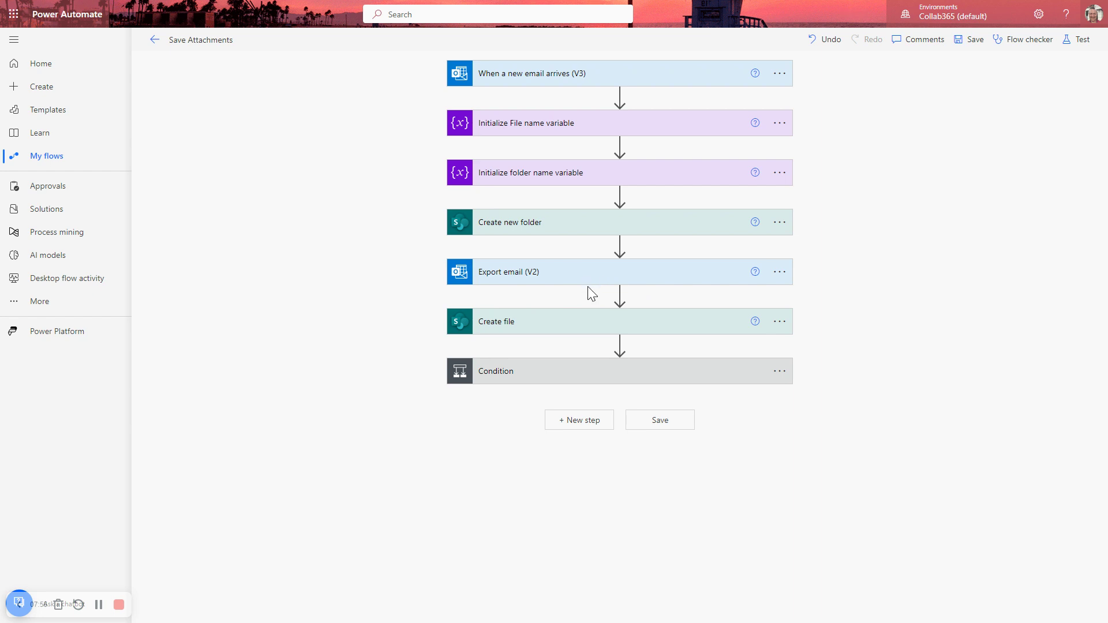
Expand Create file and browse the folder path's dynamic values down to Full Path
click(543, 329)
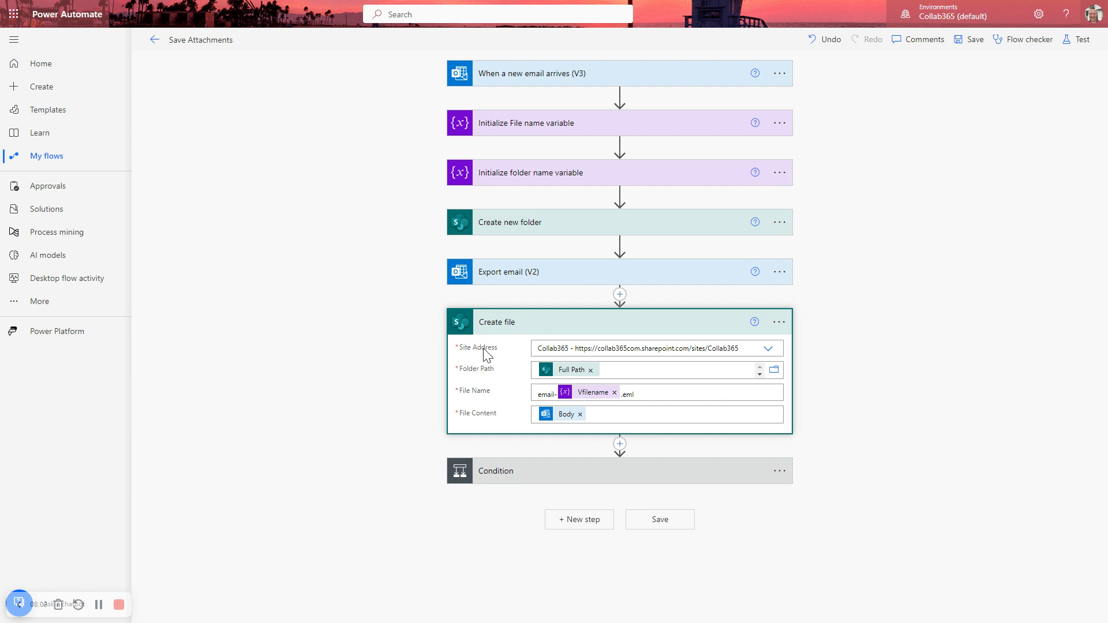
click(637, 378)
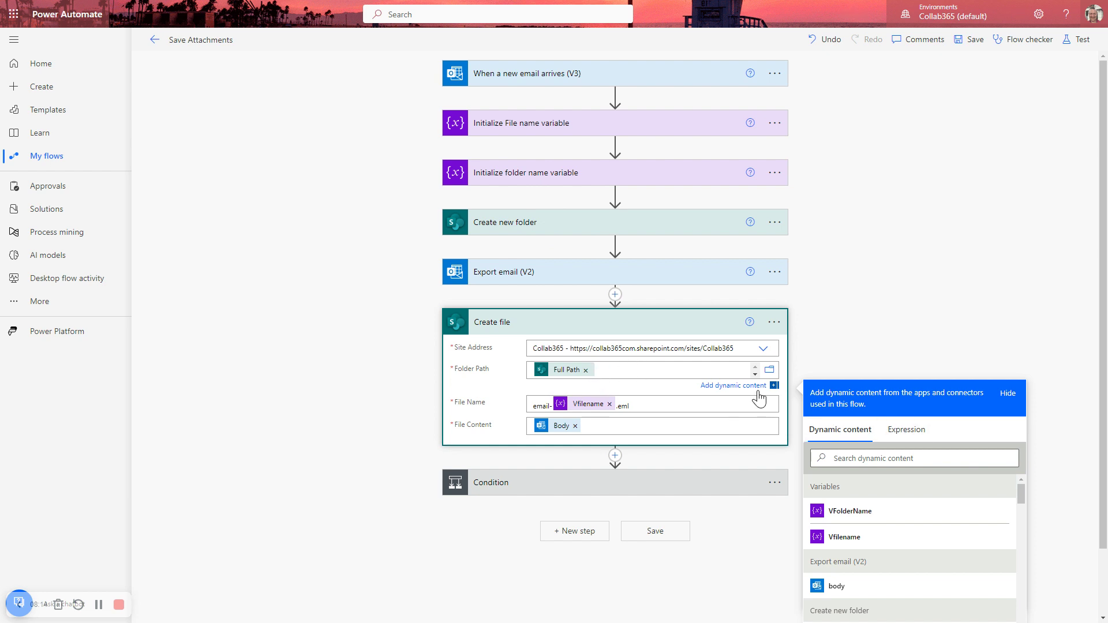
scroll(846, 442, down, 1)
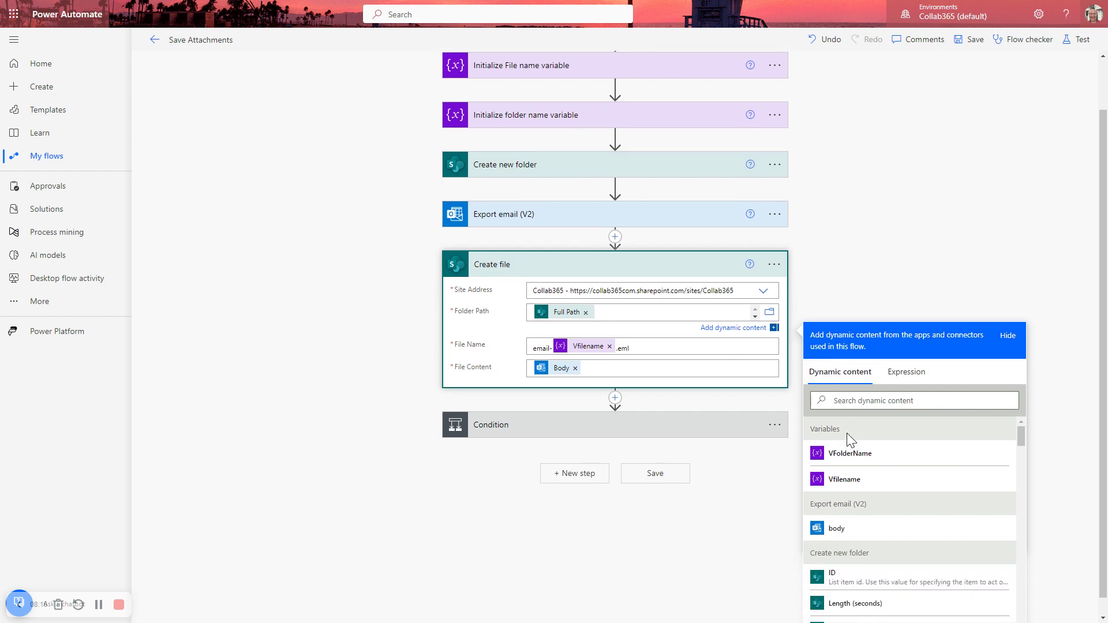
scroll(919, 494, down, 2)
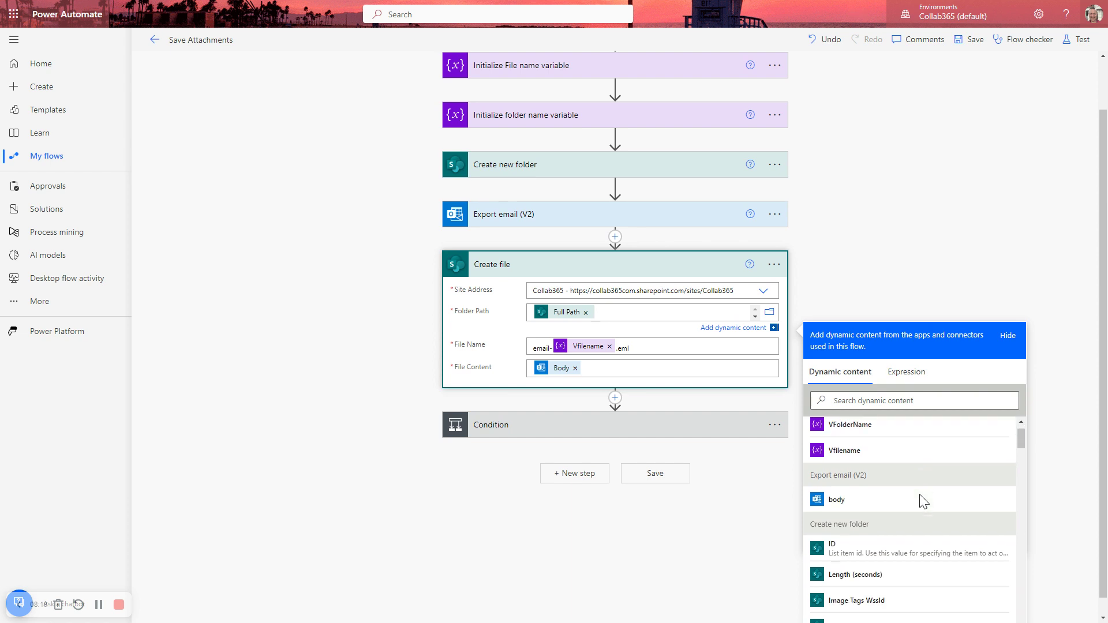
scroll(887, 464, down, 7)
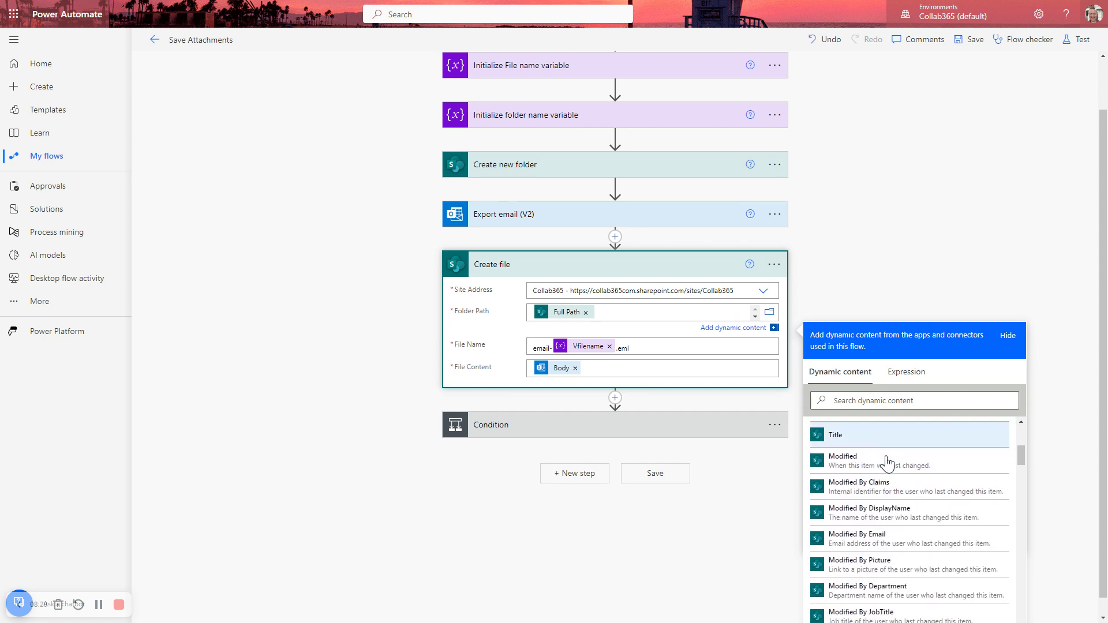
scroll(887, 464, down, 6)
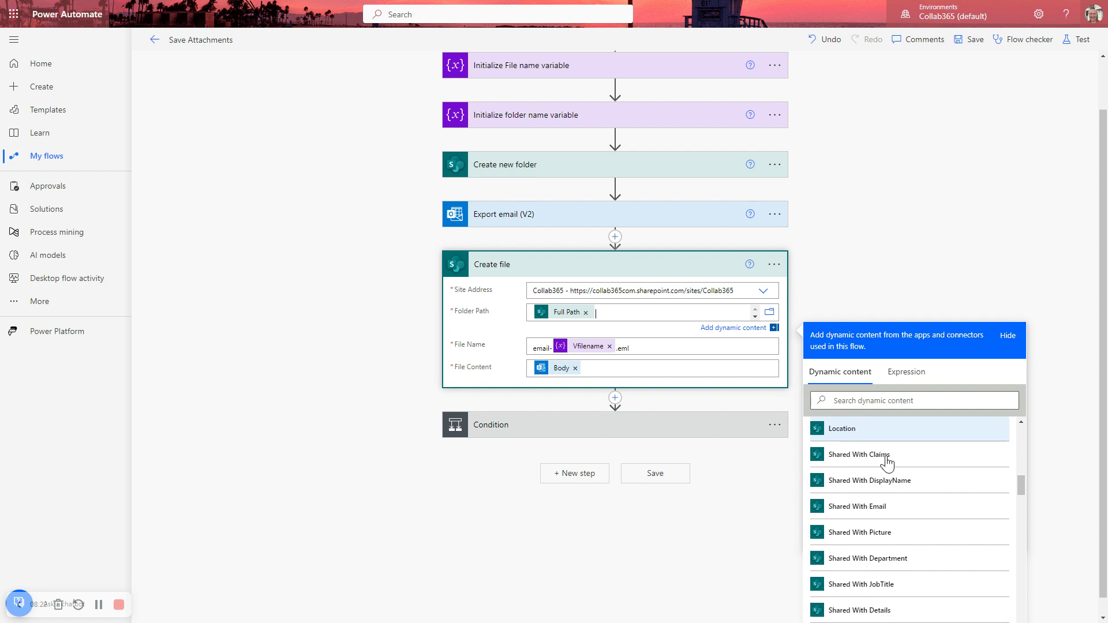
scroll(887, 463, down, 6)
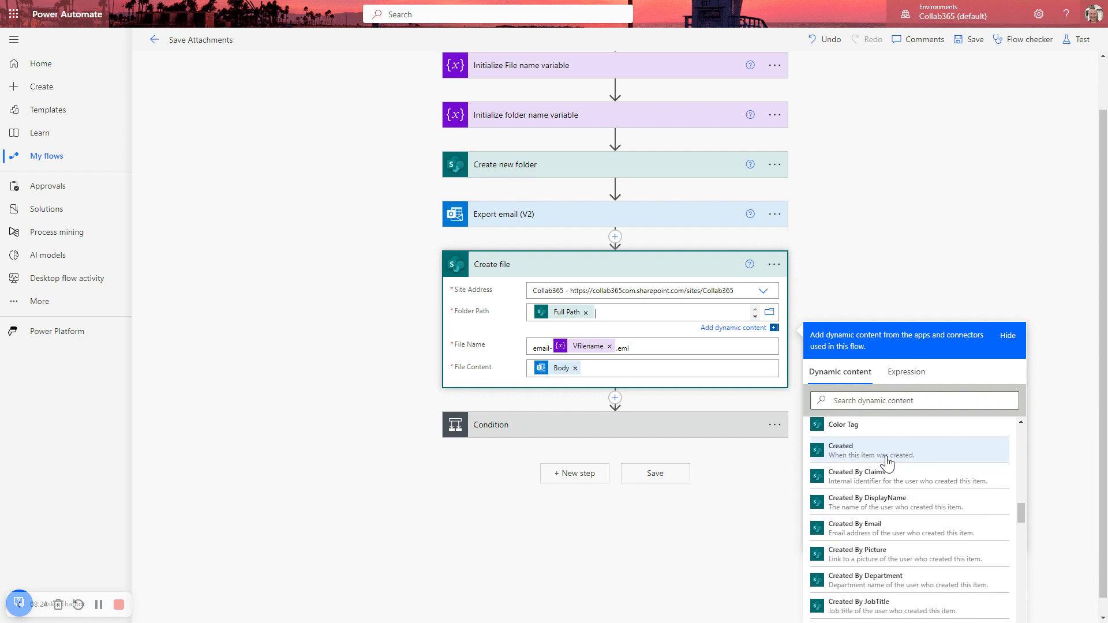
scroll(887, 464, down, 6)
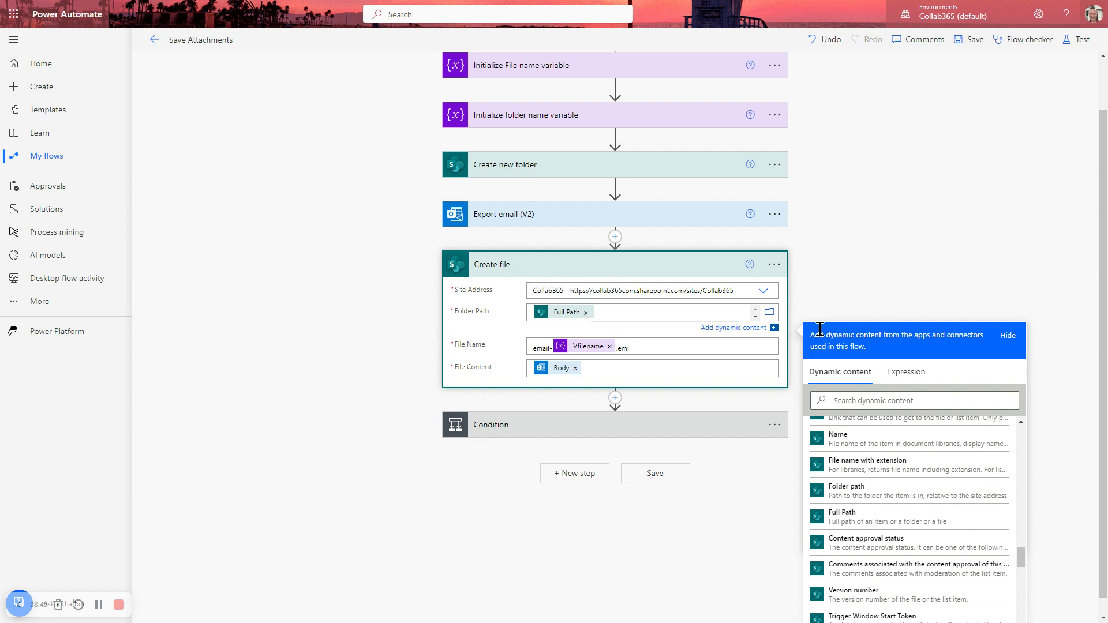
click(863, 272)
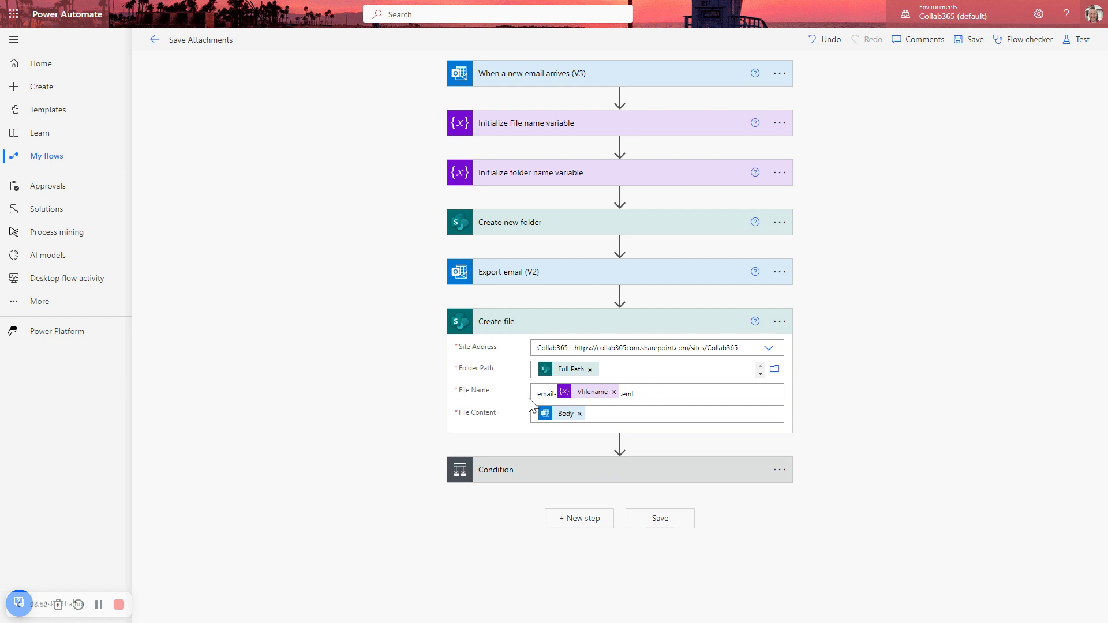
Point out the .eml file name extension and Body file content, then collapse Create file
click(554, 396)
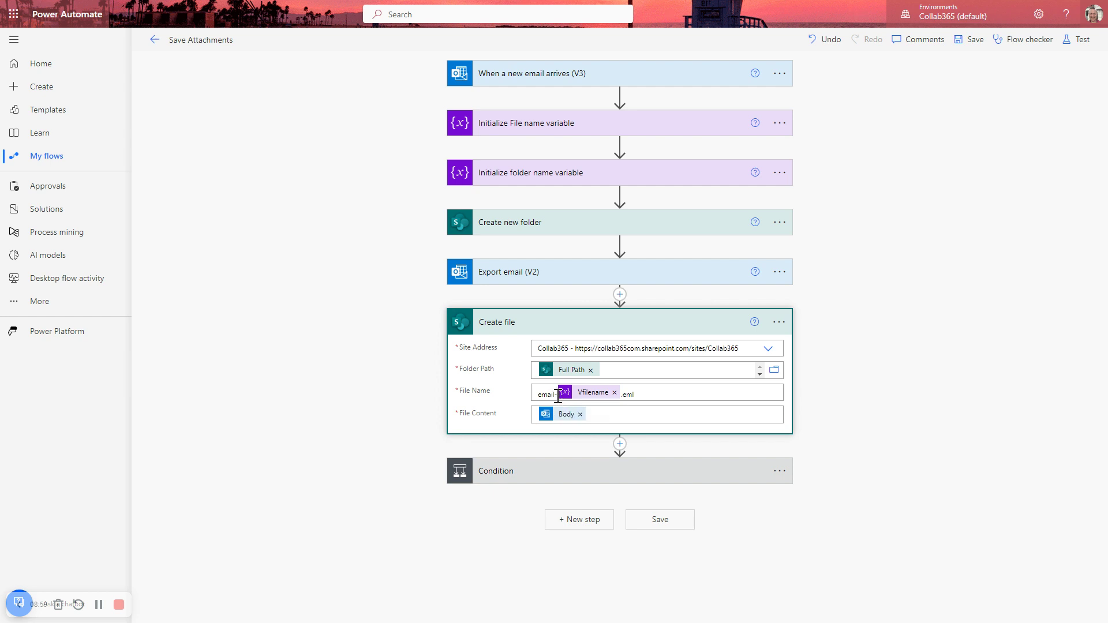
click(558, 396)
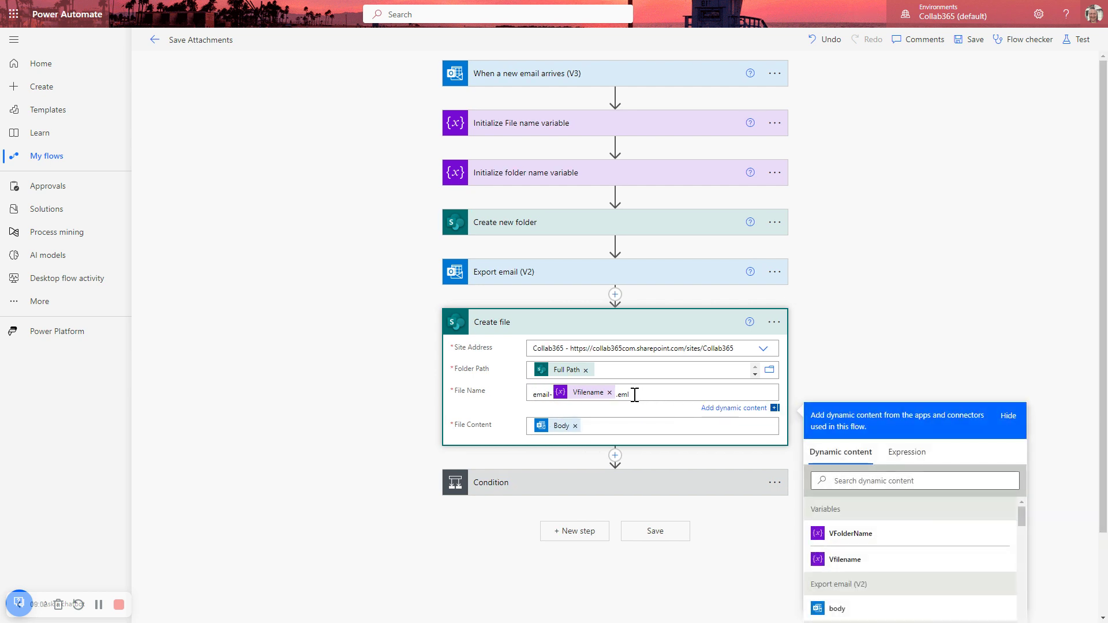
drag(633, 395, 615, 395)
click(615, 426)
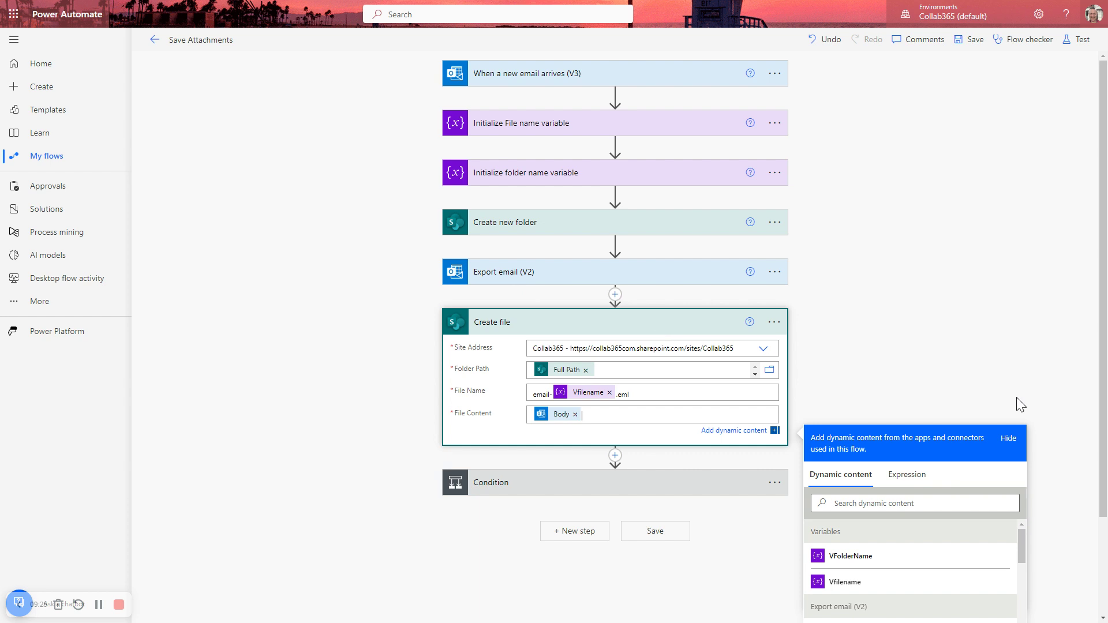
scroll(939, 471, down, 1)
scroll(936, 469, down, 1)
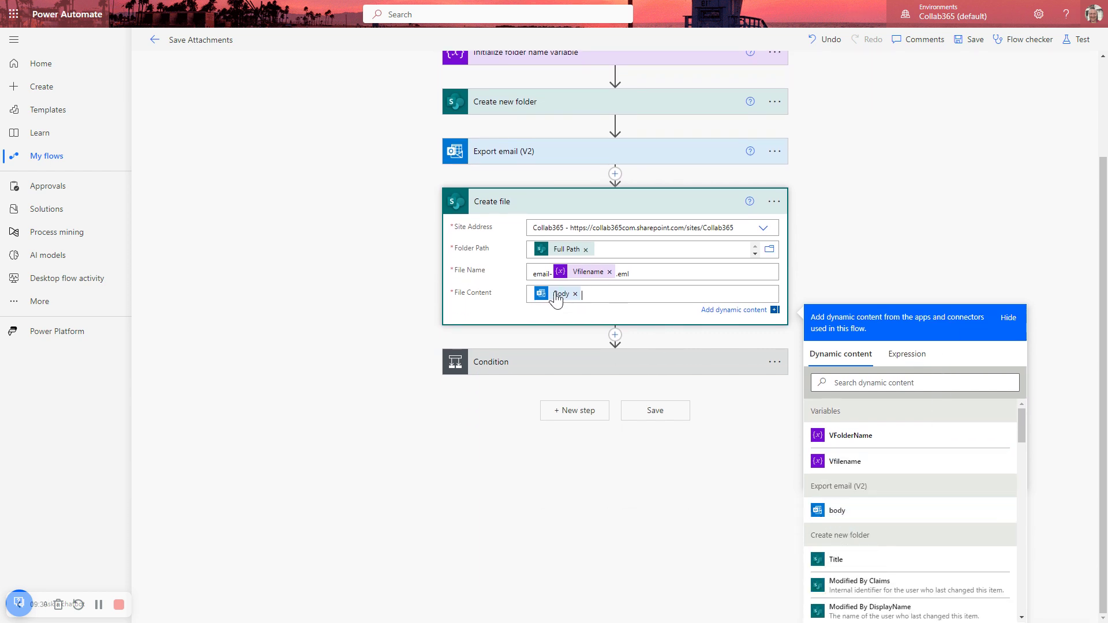
click(582, 207)
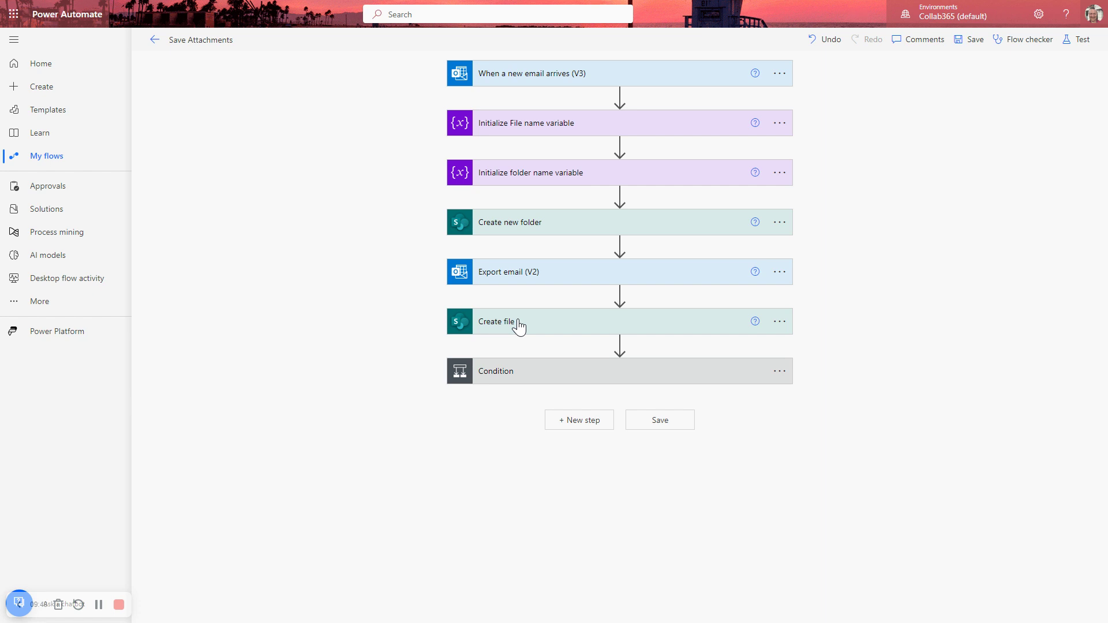
Expand the Condition, clear its 0 comparison value and trim the length expression's closing parenthesis
click(530, 381)
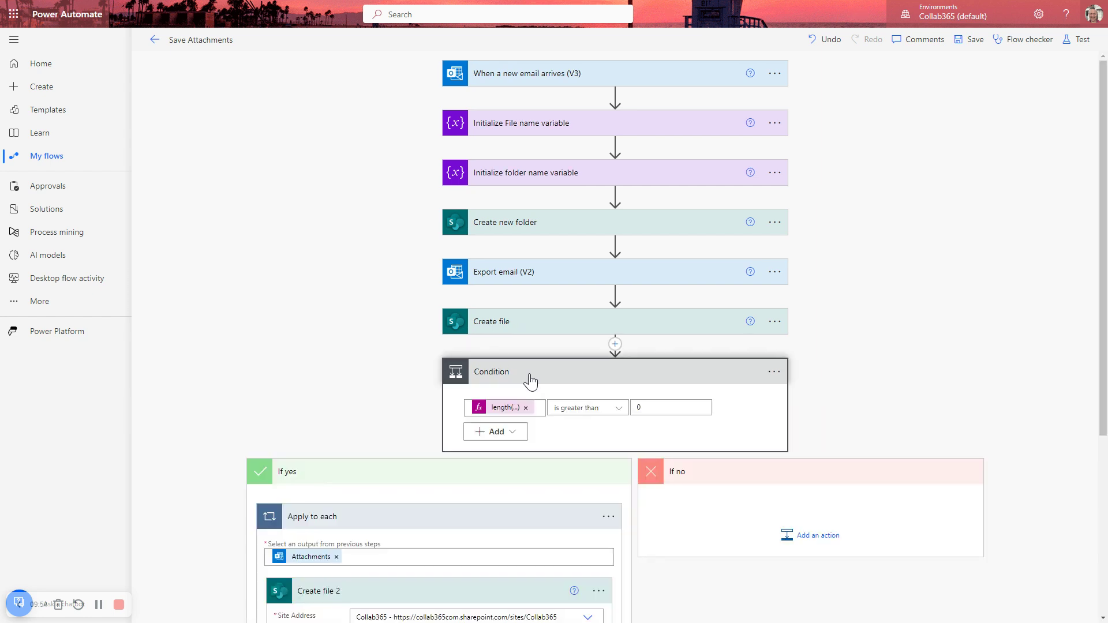
scroll(530, 381, down, 2)
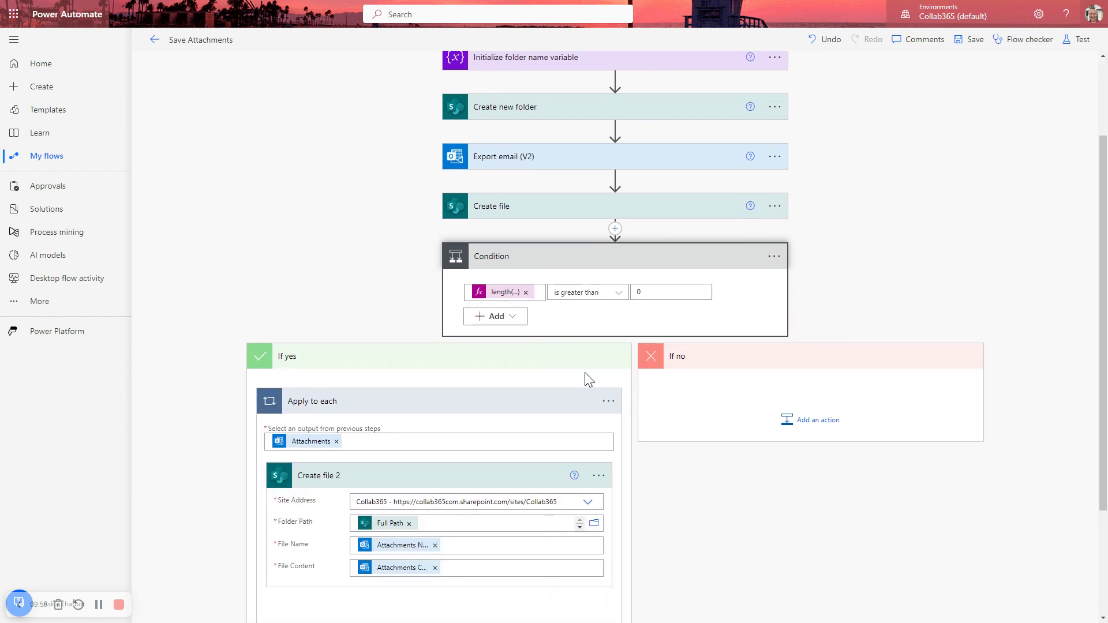
click(689, 299)
key(BackSpace)
click(501, 297)
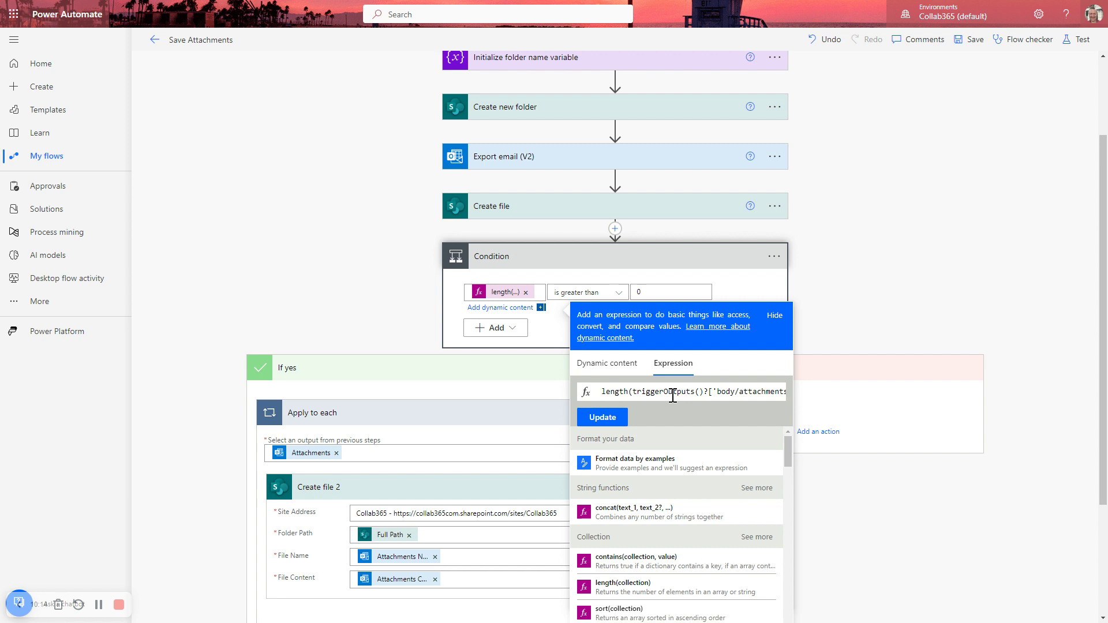
key(Right)
key(Right)
key(Right)
key(Right)
key(Right)
key(Right)
key(Right)
key(Right)
key(Right)
key(Right)
key(Right)
key(Right)
key(Right)
key(Right)
key(Right)
key(Right)
key(Right)
key(Right)
key(Right)
key(Right)
key(Right)
key(Right)
key(Right)
key(Right)
key(Right)
key(Right)
key(Right)
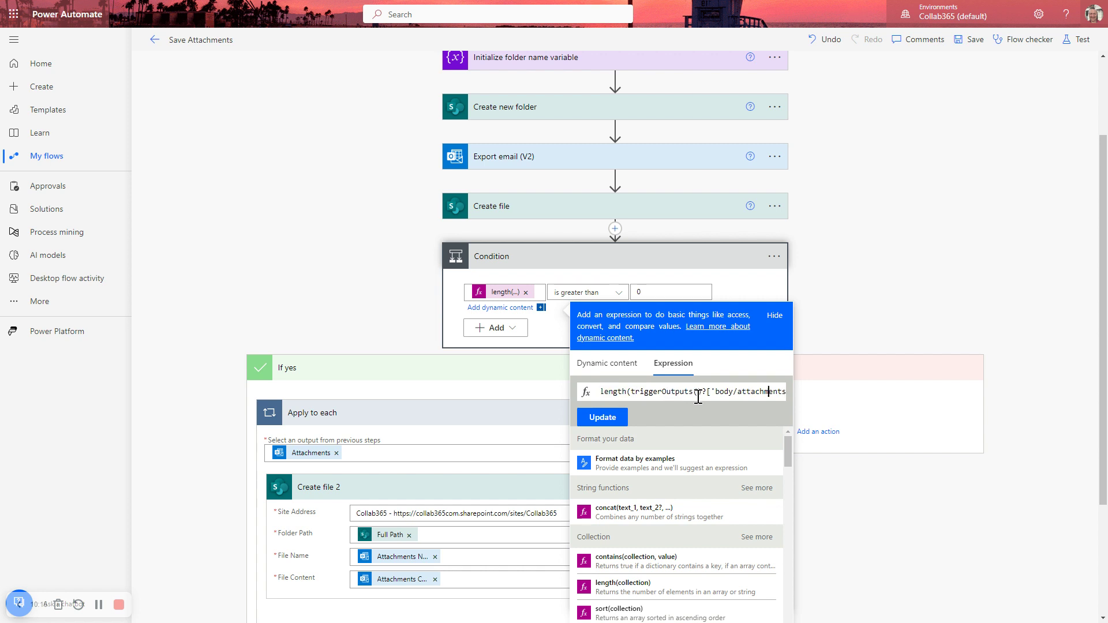
key(BackSpace)
drag(762, 393, 633, 394)
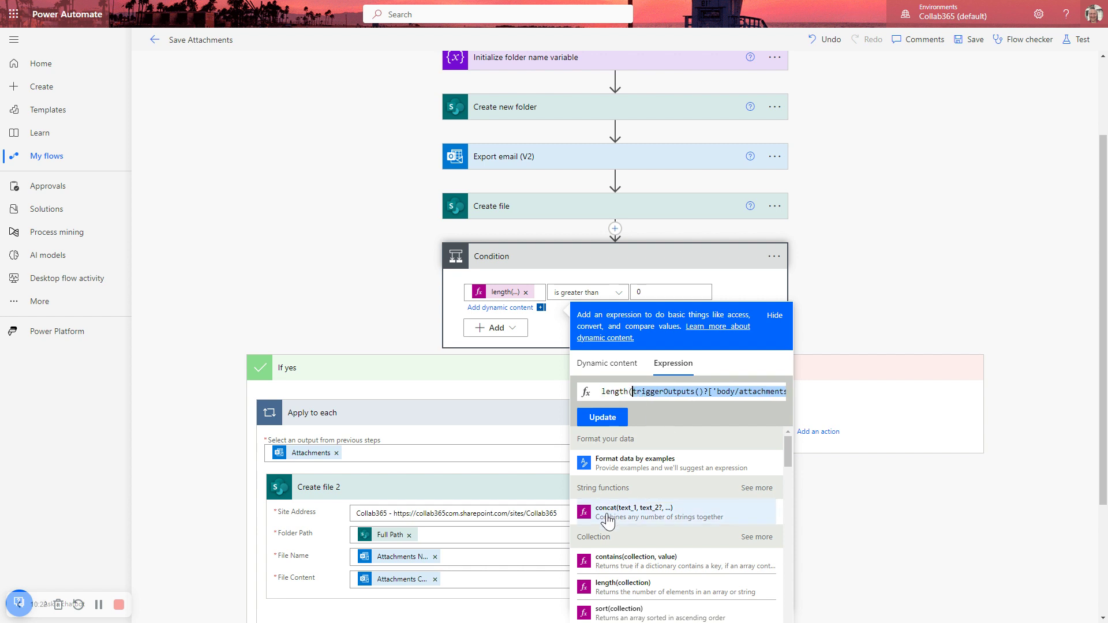
Show all dynamic content fields from 'When a new email arrives (V3)' using See more
scroll(669, 522, down, 5)
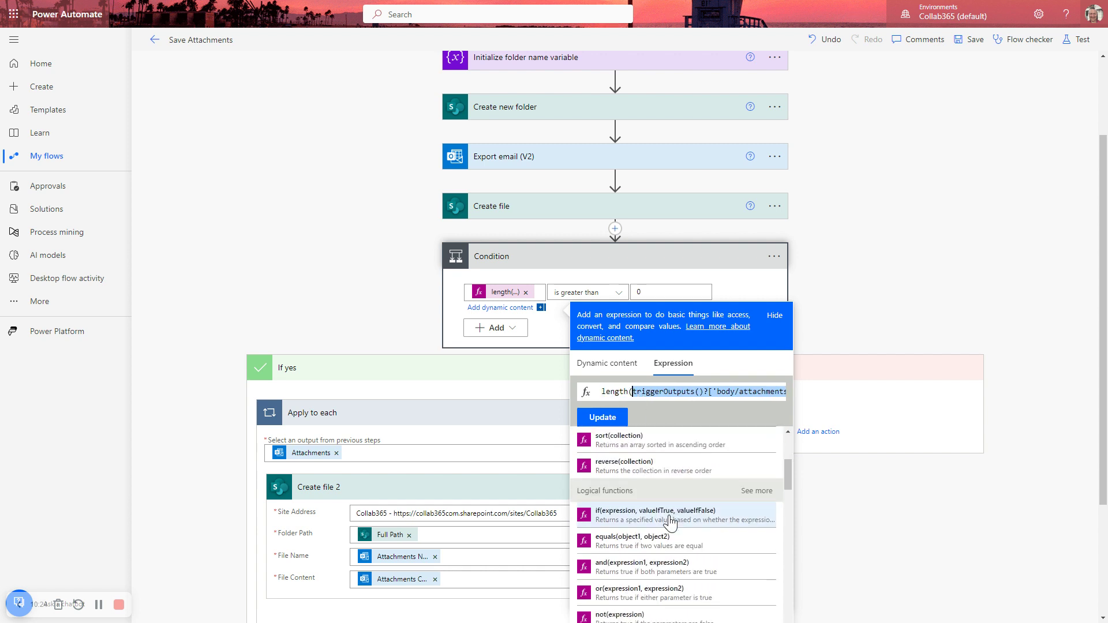
click(601, 370)
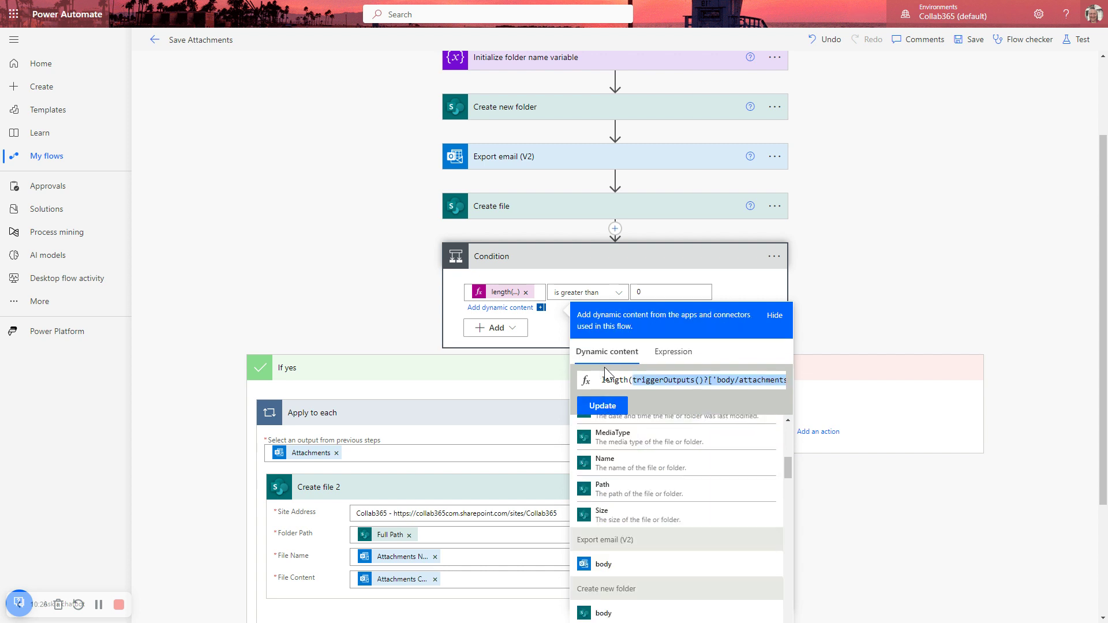
scroll(681, 517, down, 5)
scroll(681, 514, down, 10)
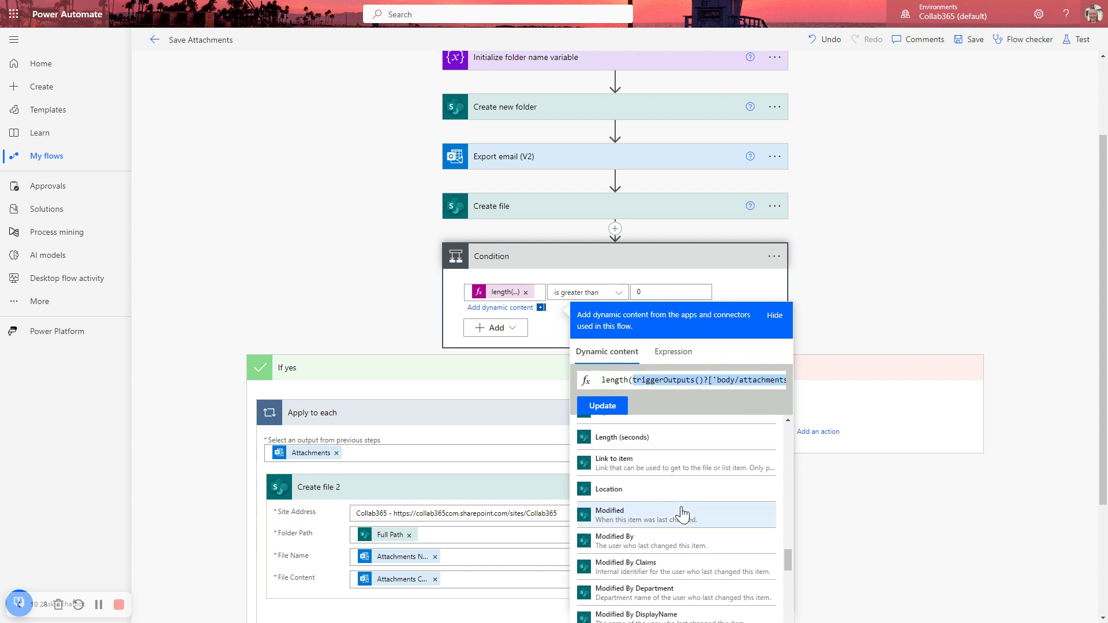
scroll(680, 511, down, 1)
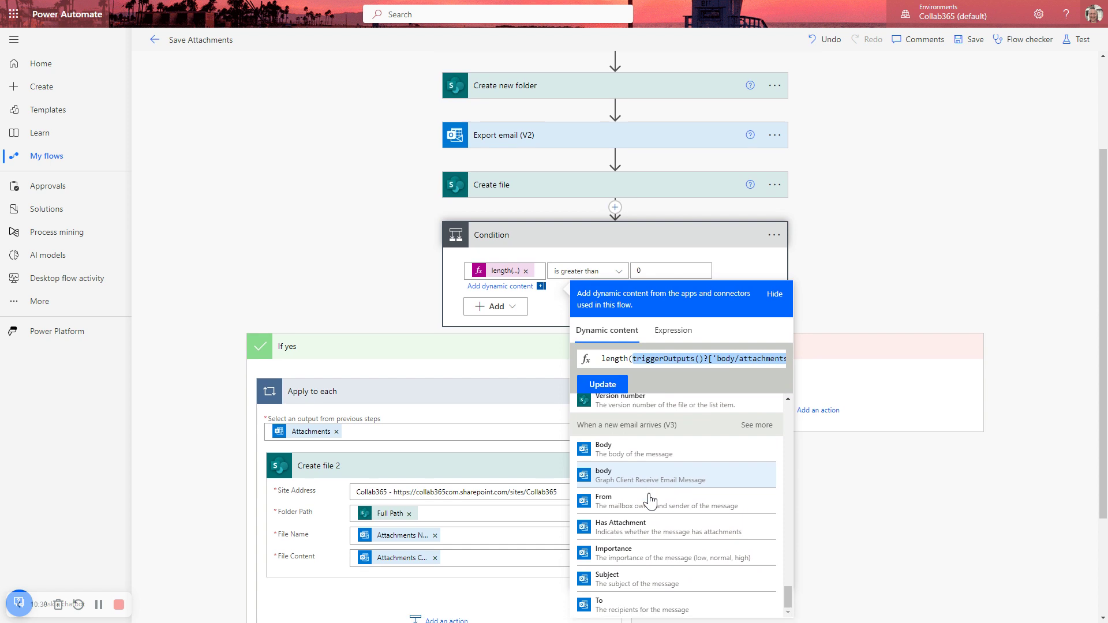
scroll(670, 528, down, 2)
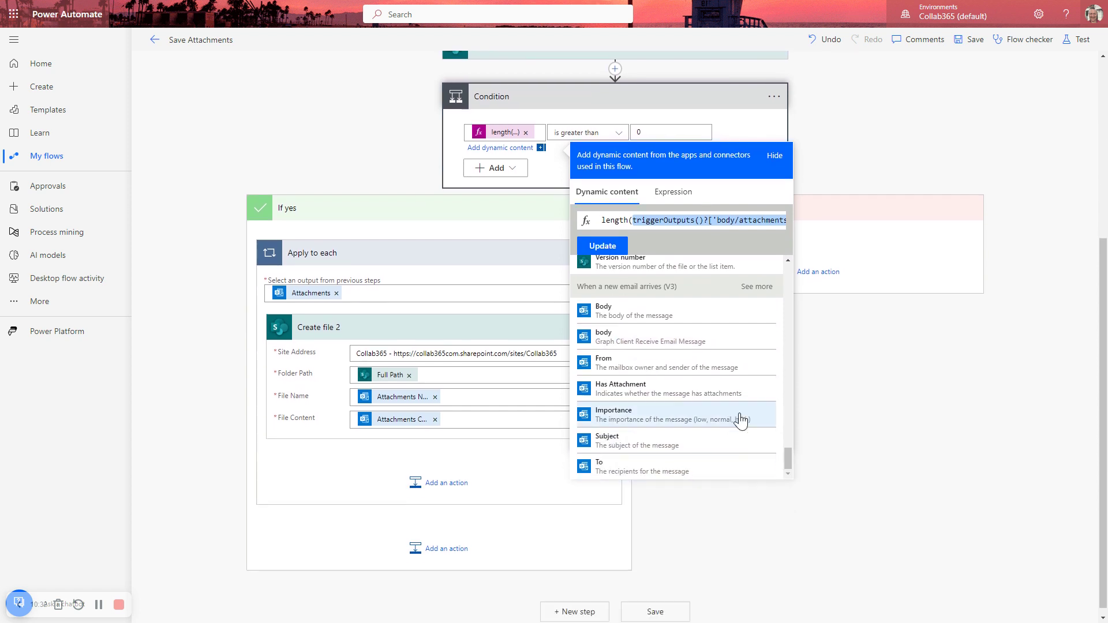
click(757, 278)
scroll(686, 398, down, 6)
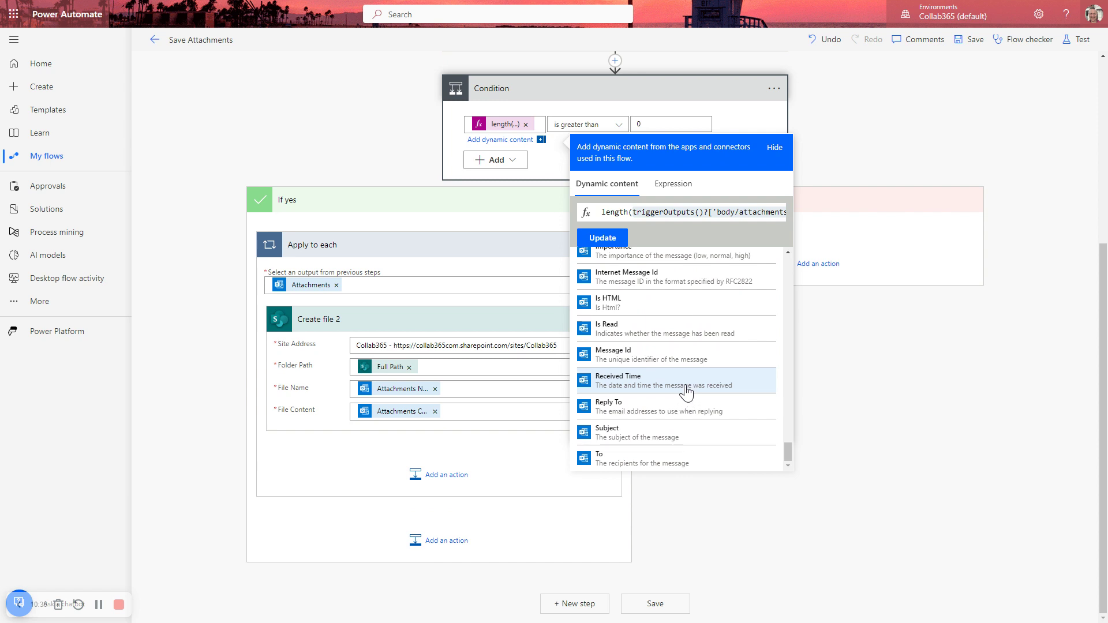
scroll(685, 389, up, 2)
scroll(655, 376, up, 5)
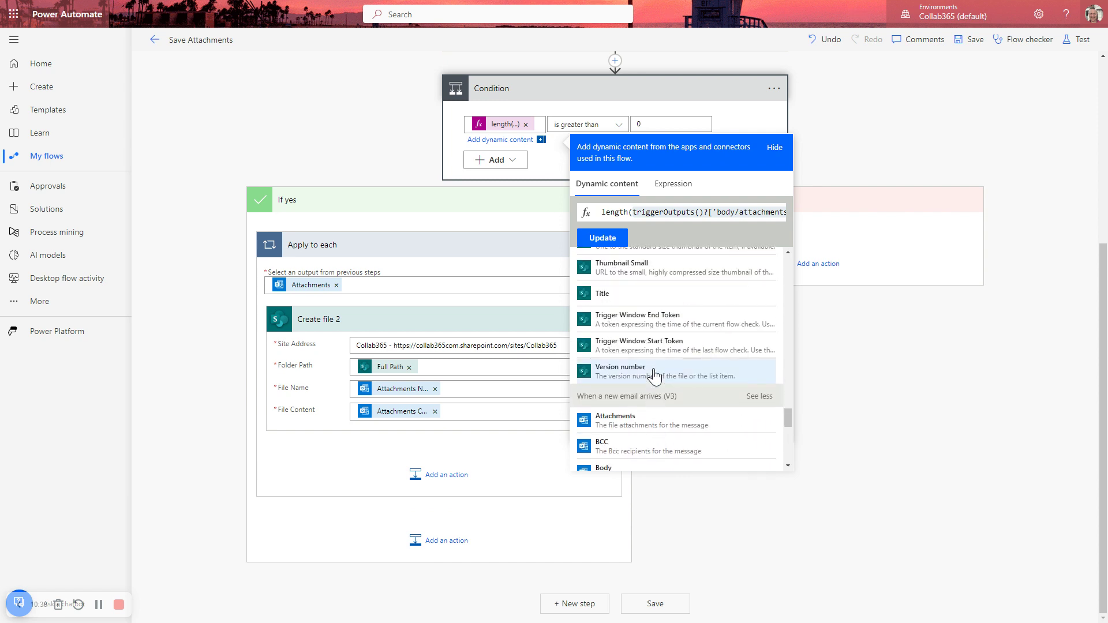
scroll(655, 375, down, 2)
scroll(669, 365, up, 1)
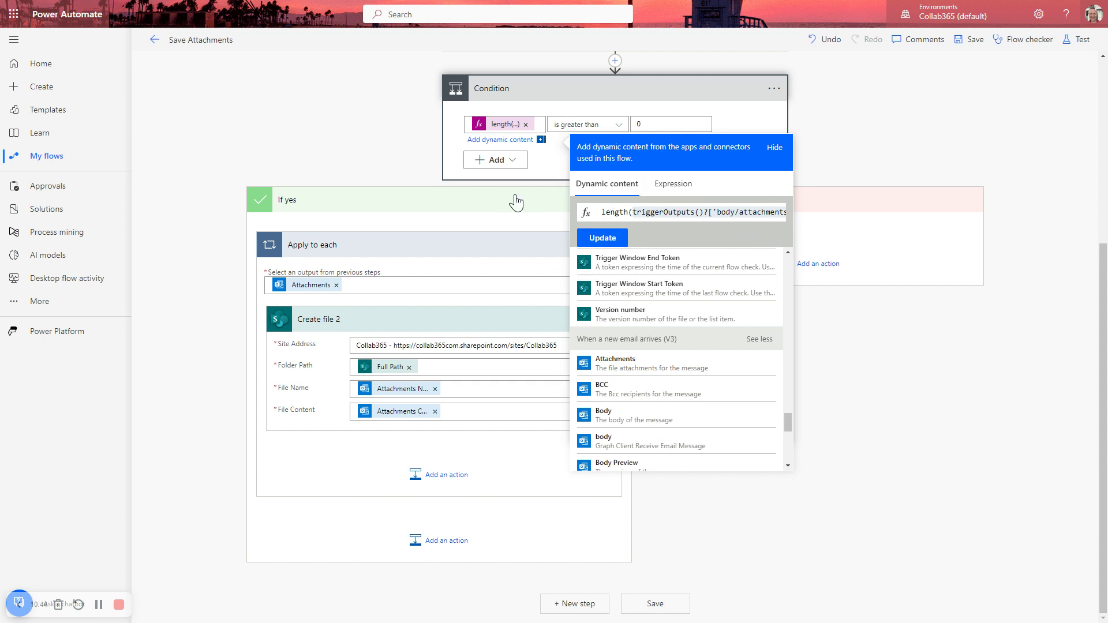
Close the dynamic content panel, leaving the Condition's comparison value at 0
click(676, 139)
click(651, 139)
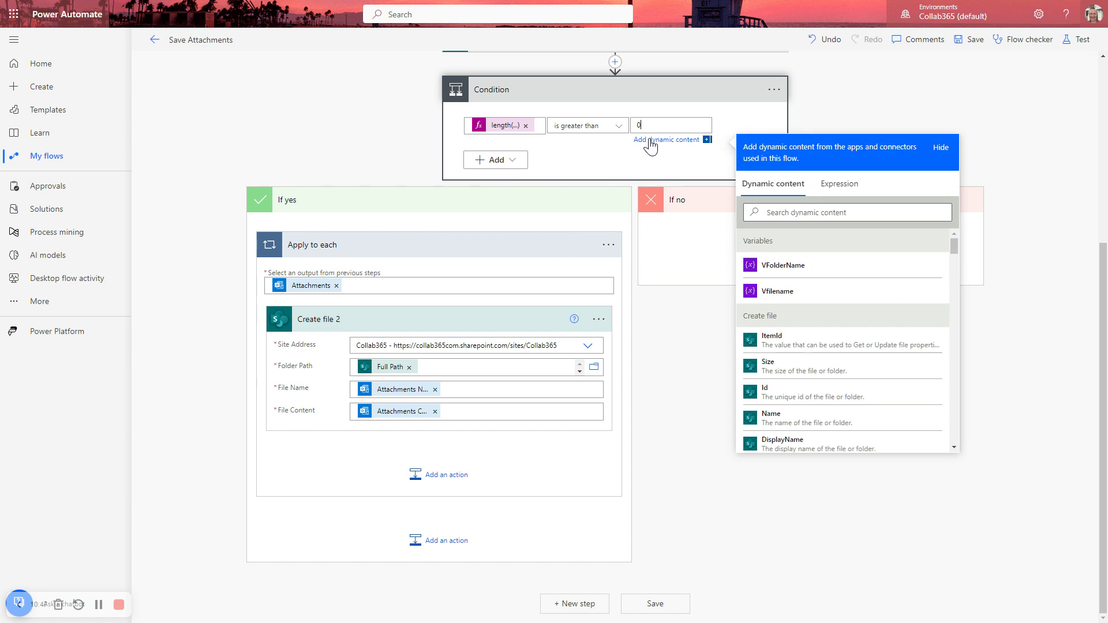
click(853, 97)
scroll(635, 326, up, 3)
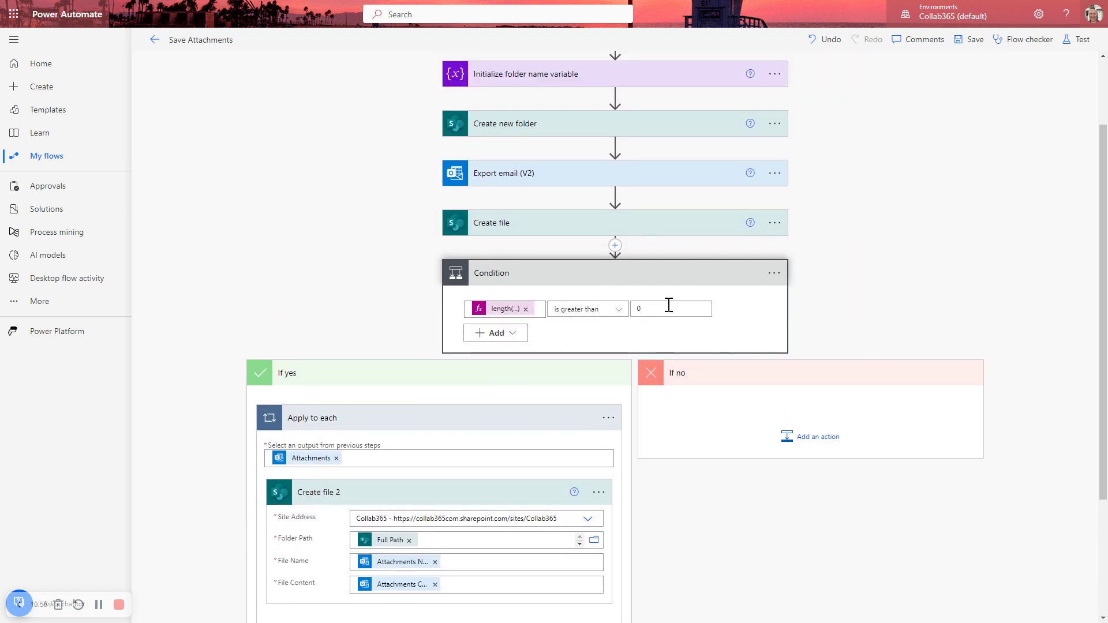
scroll(668, 305, up, 2)
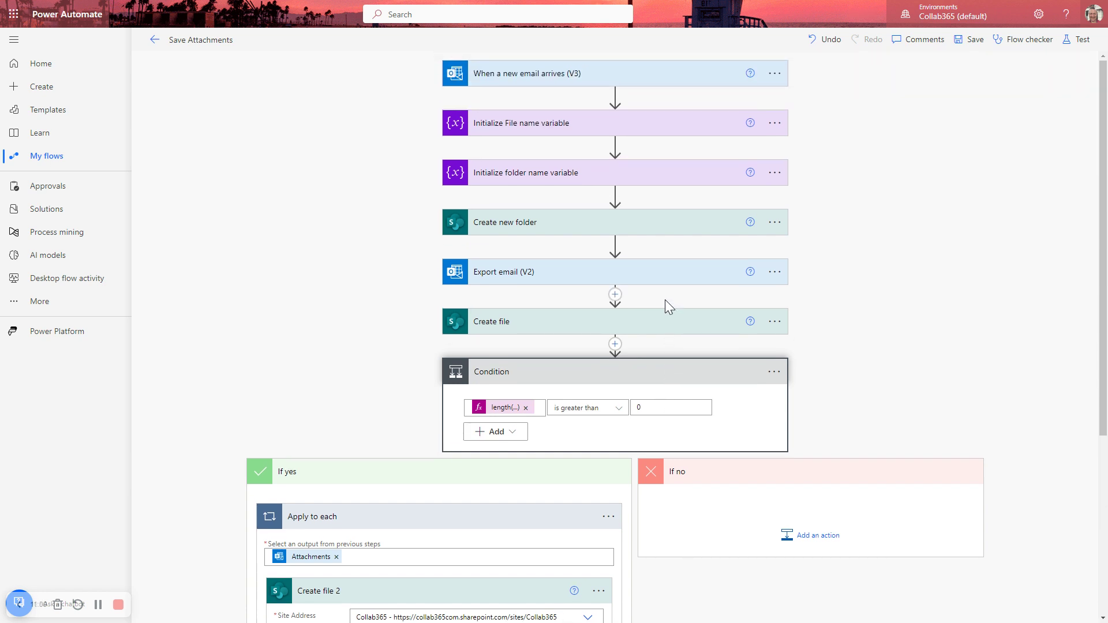
Confirm the email trigger's Only with Attachments option is Yes, then collapse the trigger
click(522, 81)
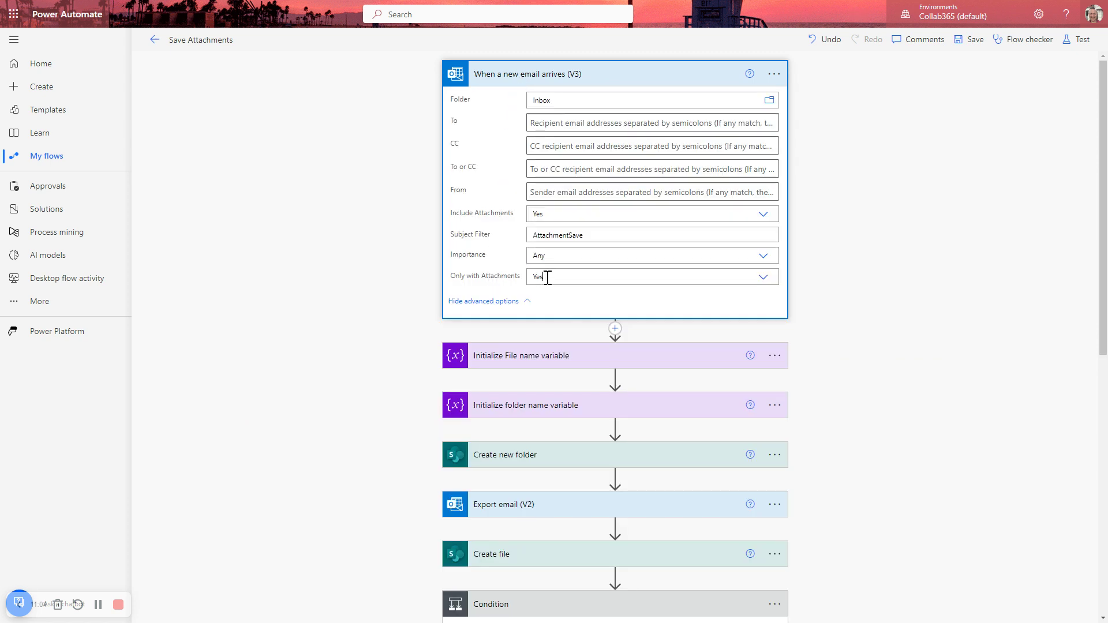
click(547, 278)
click(385, 300)
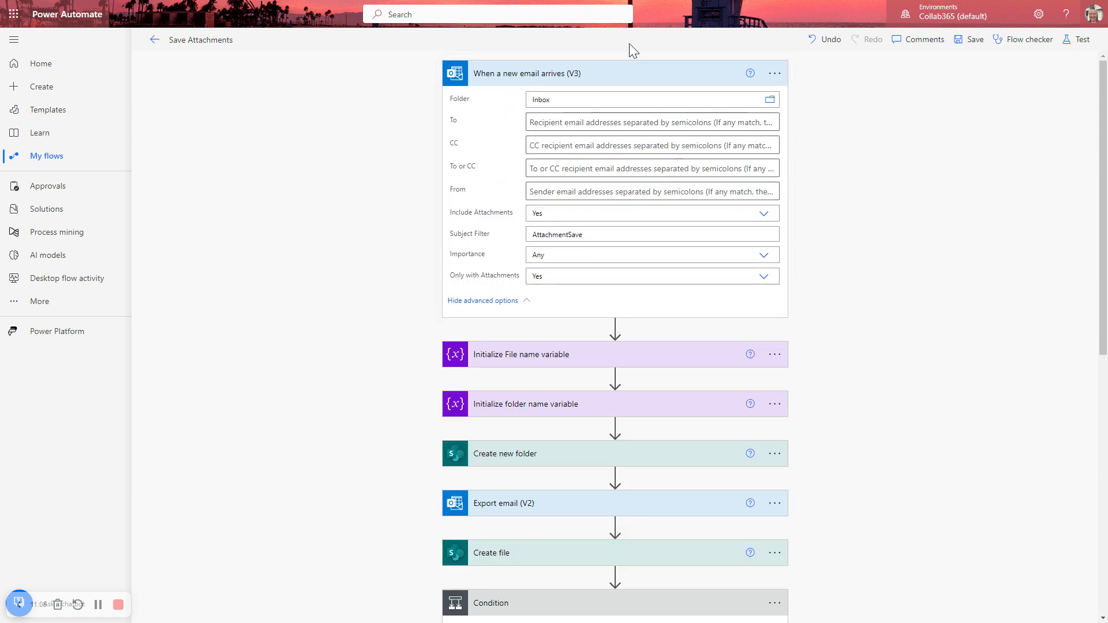
click(637, 70)
scroll(609, 218, down, 3)
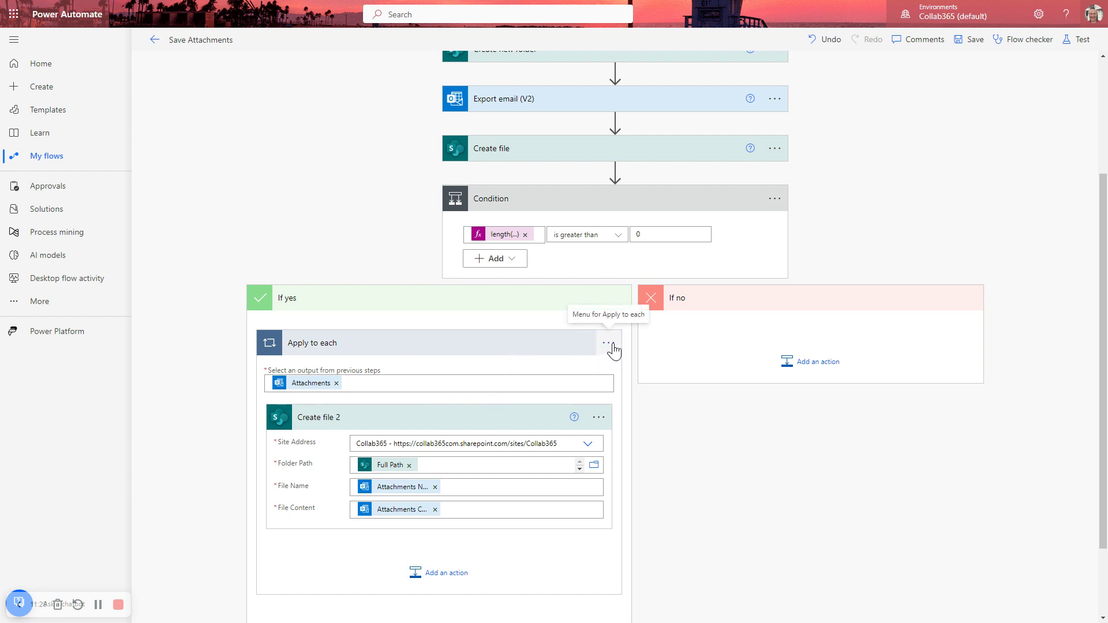
Delete the Apply to each loop from the Yes branch
click(610, 346)
click(662, 510)
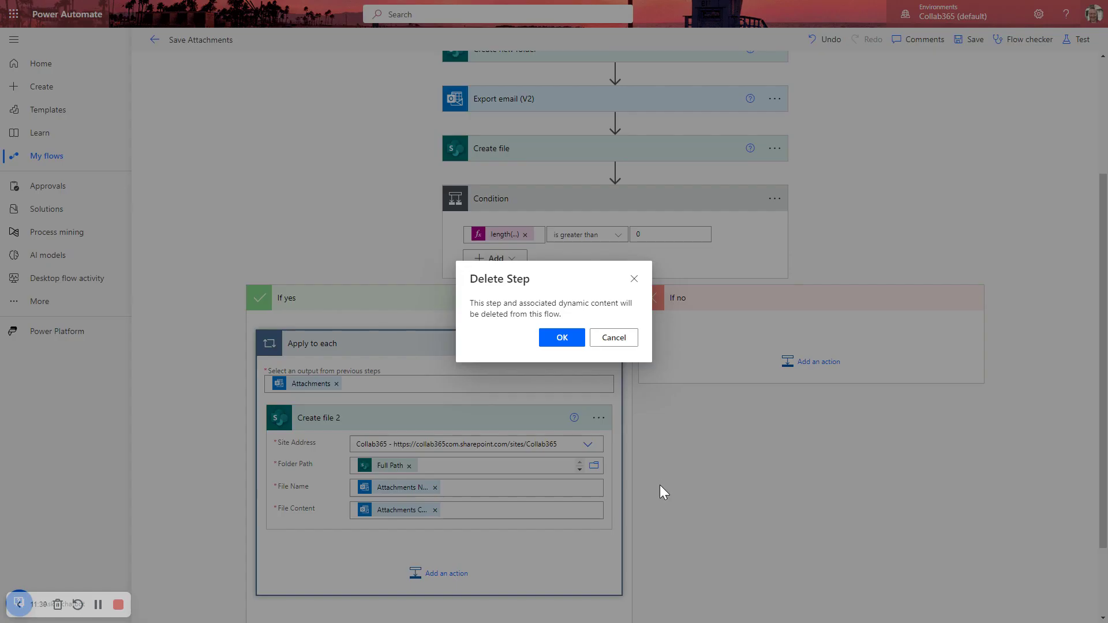
click(561, 337)
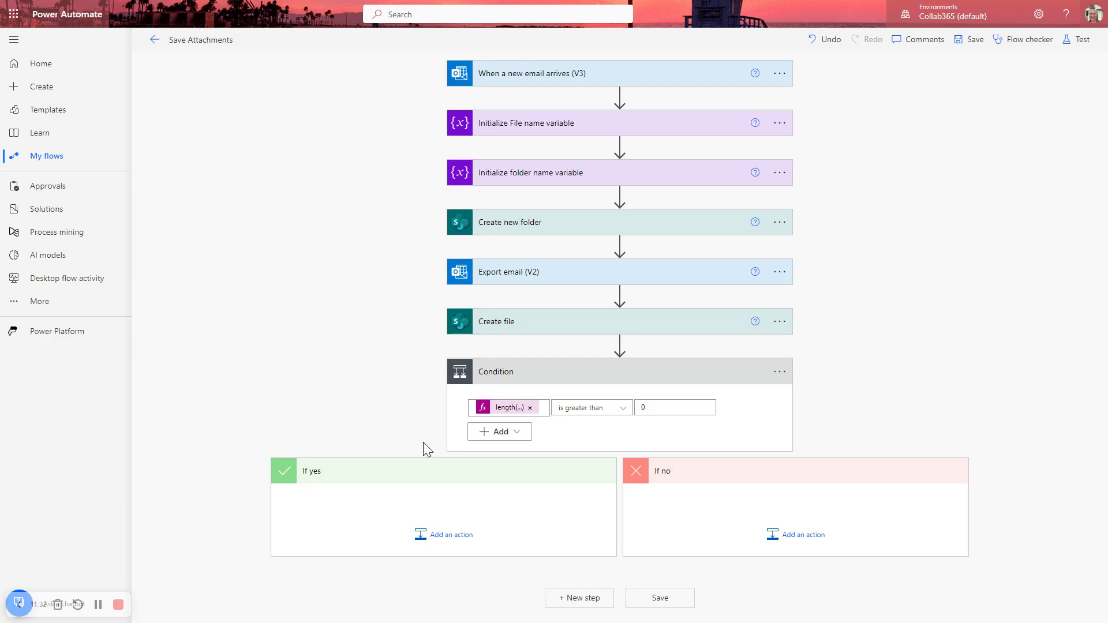
Add a SharePoint Create file action in the Yes branch with the Collab365 site address
click(442, 537)
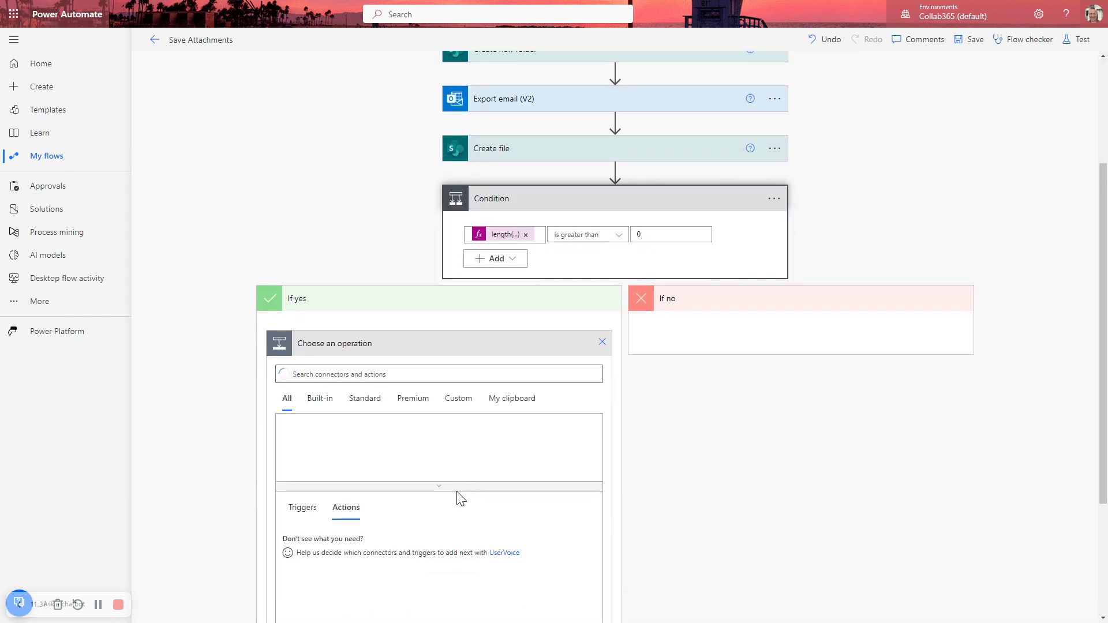
text(Create file)
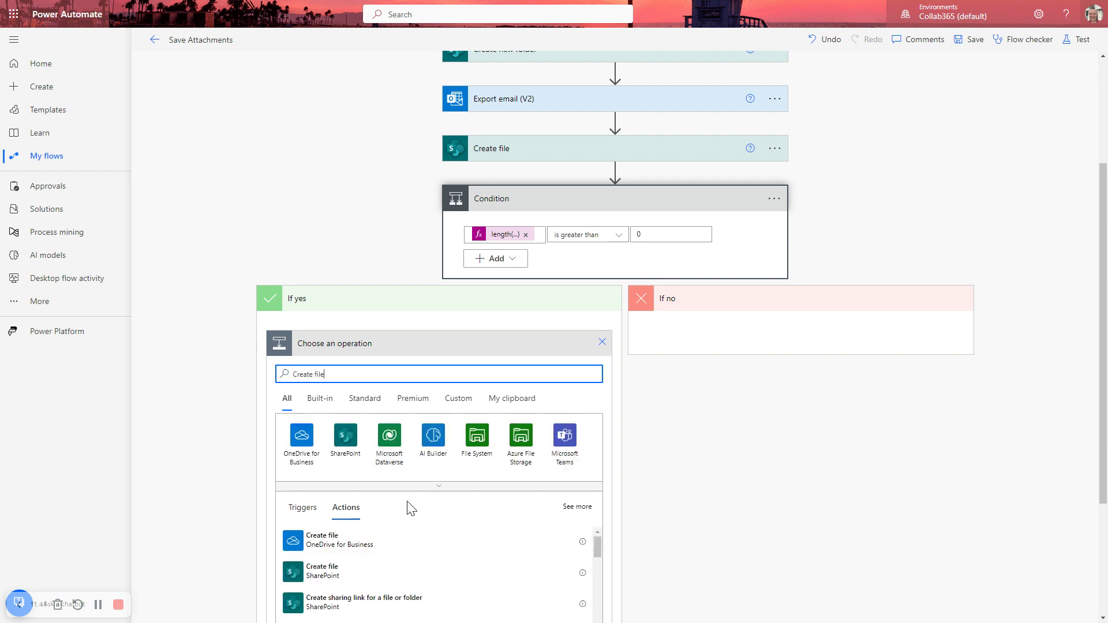
click(324, 459)
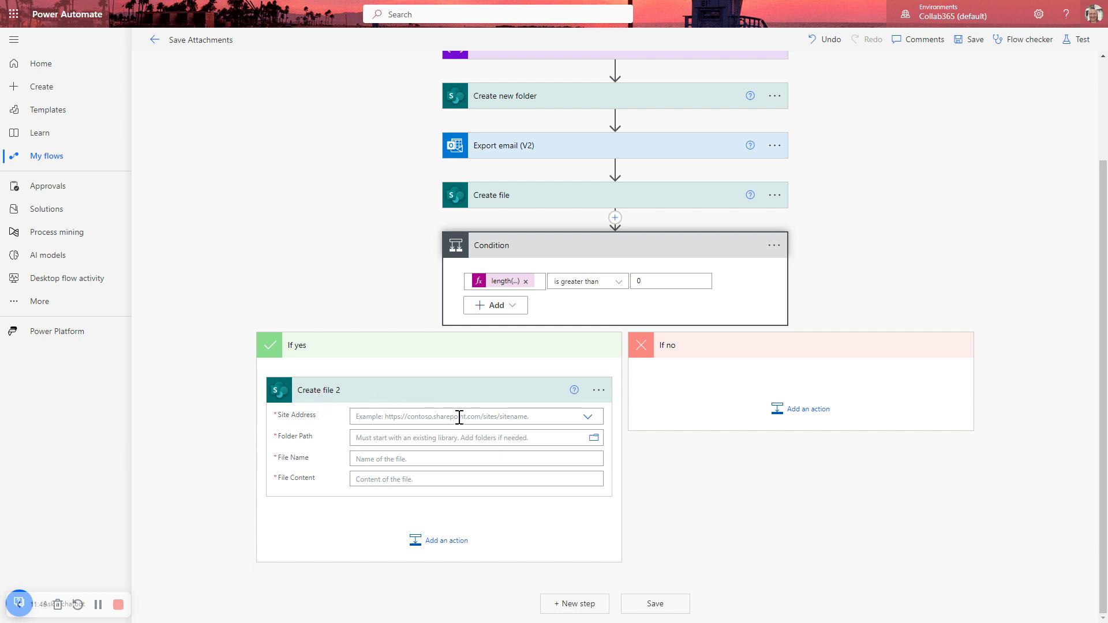
click(559, 417)
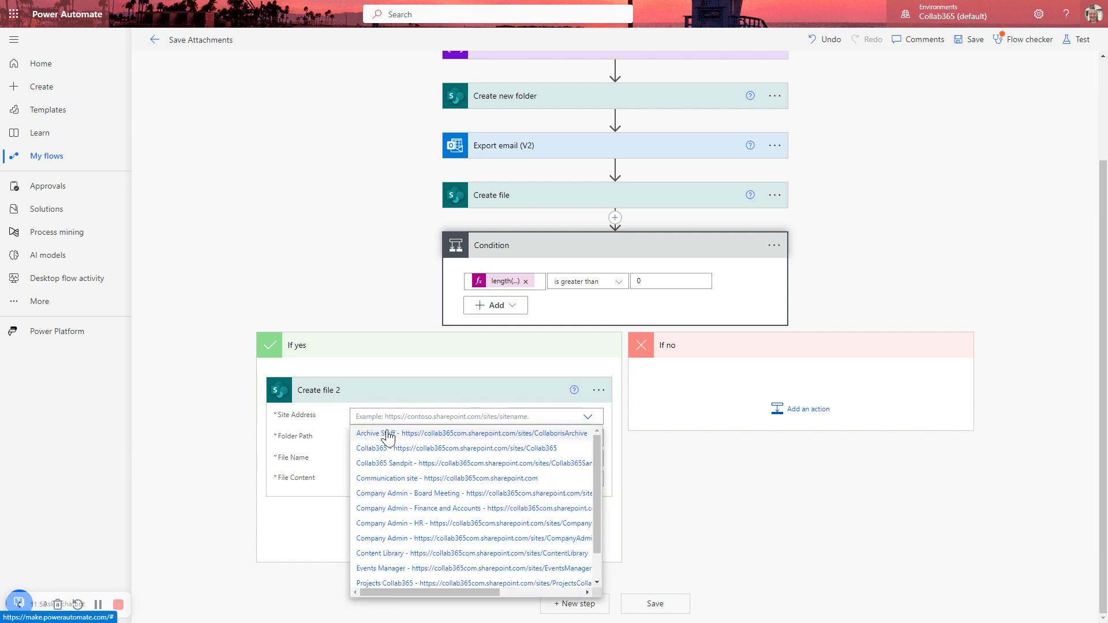
click(384, 434)
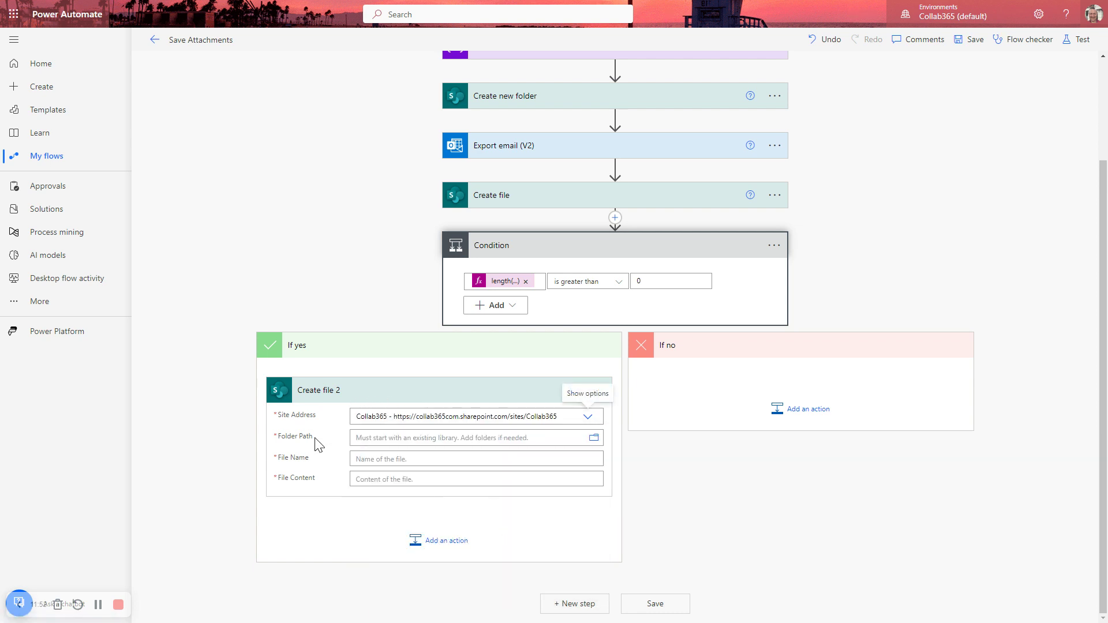
Set the Create file Folder Path to the Full Path dynamic value
click(364, 436)
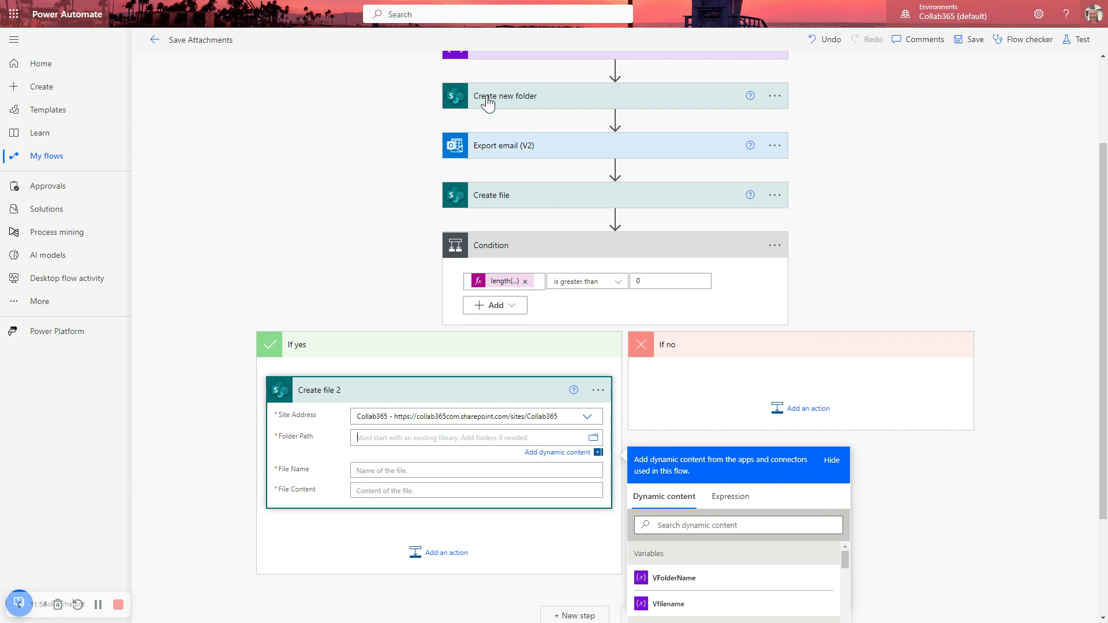
scroll(987, 500, down, 3)
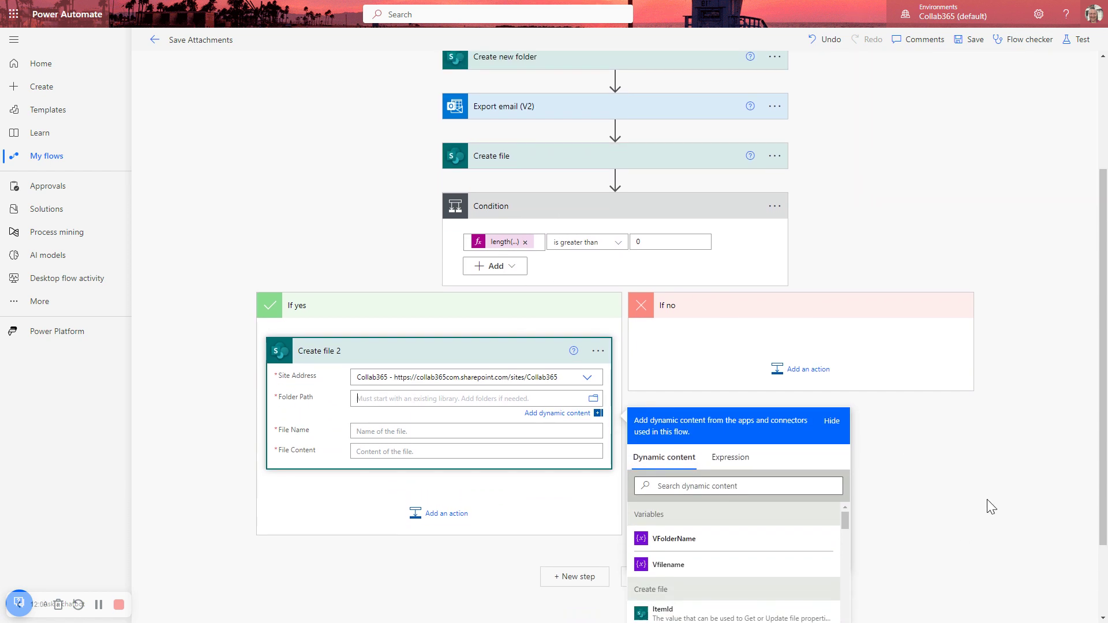
scroll(984, 497, up, 1)
scroll(788, 511, down, 5)
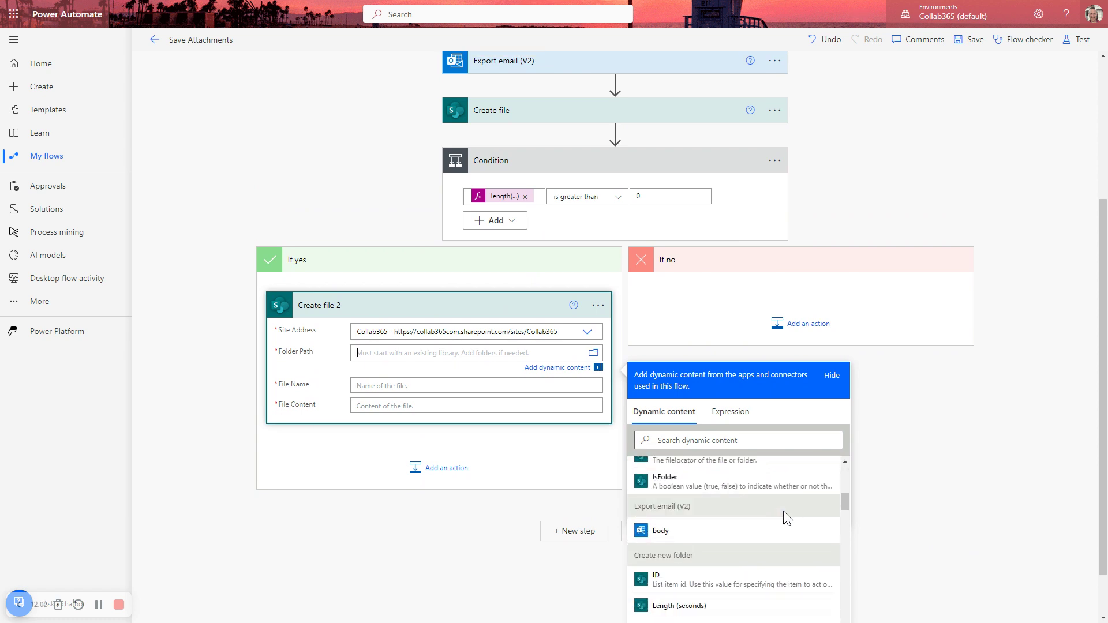
scroll(786, 515, up, 2)
scroll(783, 511, down, 2)
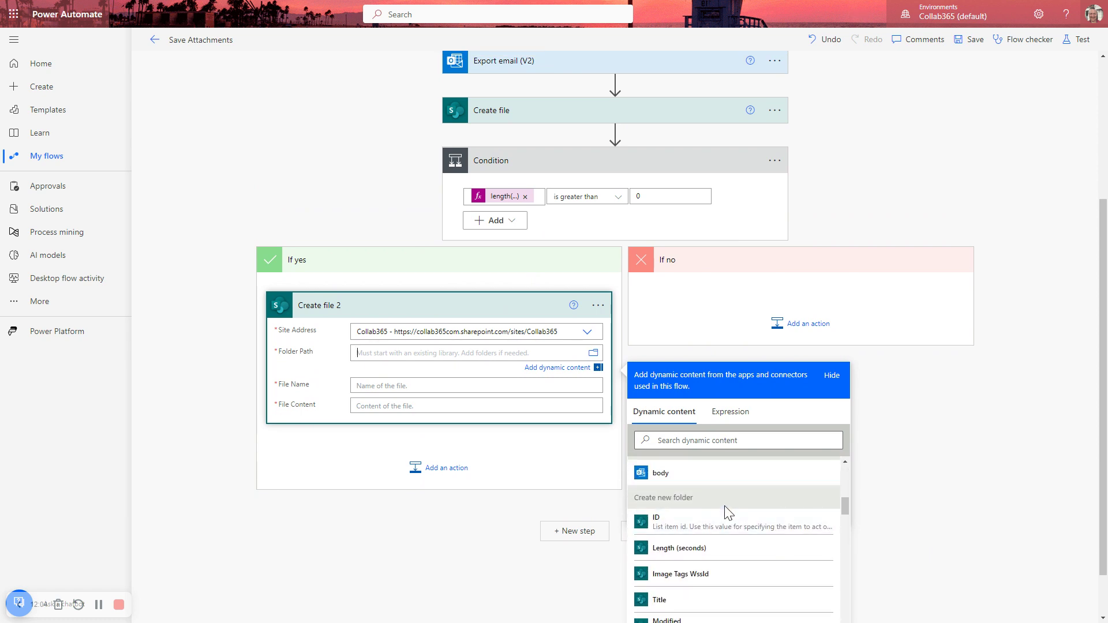
scroll(724, 525, down, 10)
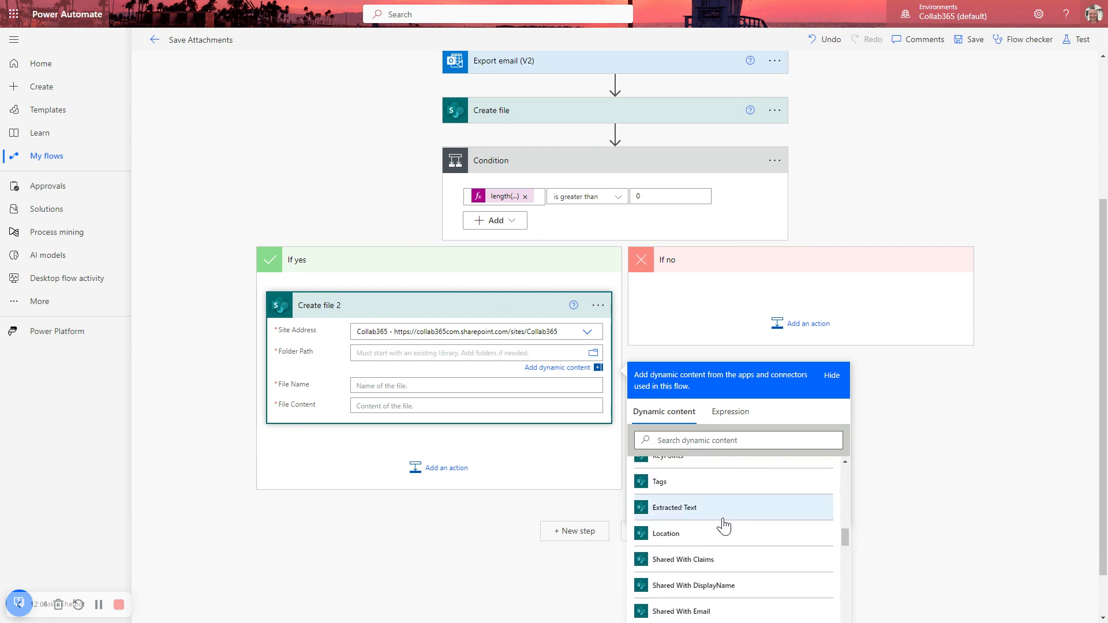
scroll(723, 525, down, 10)
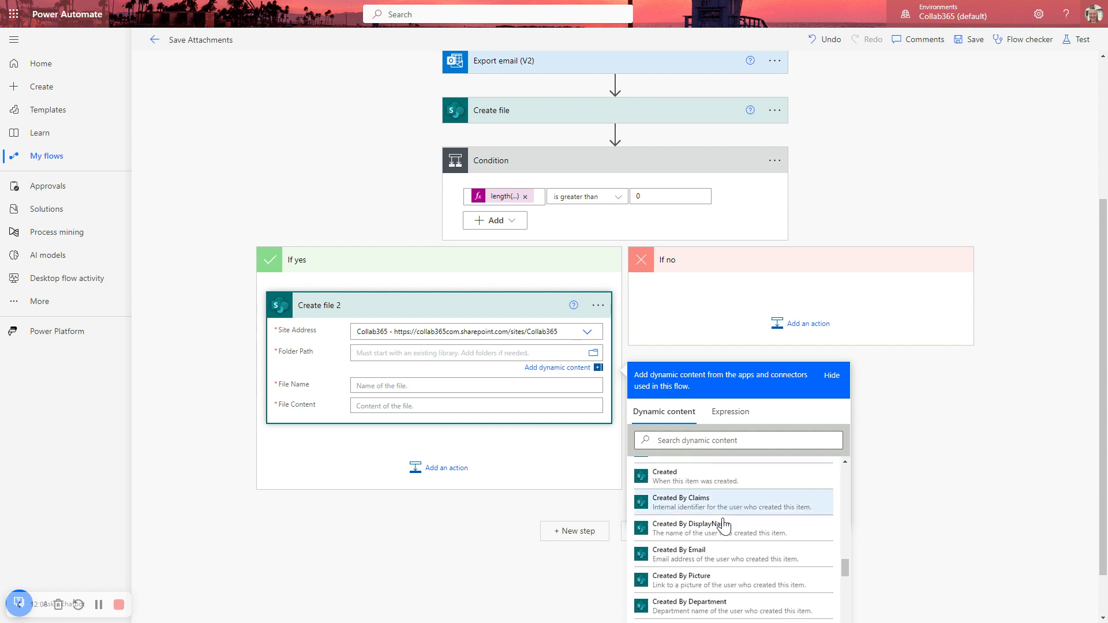
scroll(723, 525, down, 10)
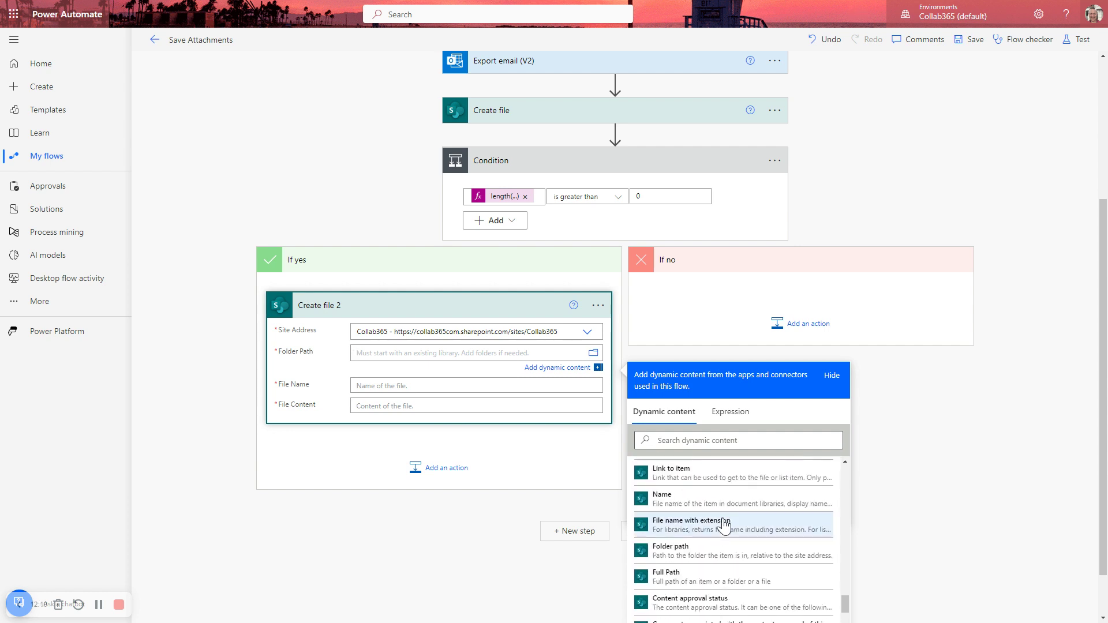
click(672, 579)
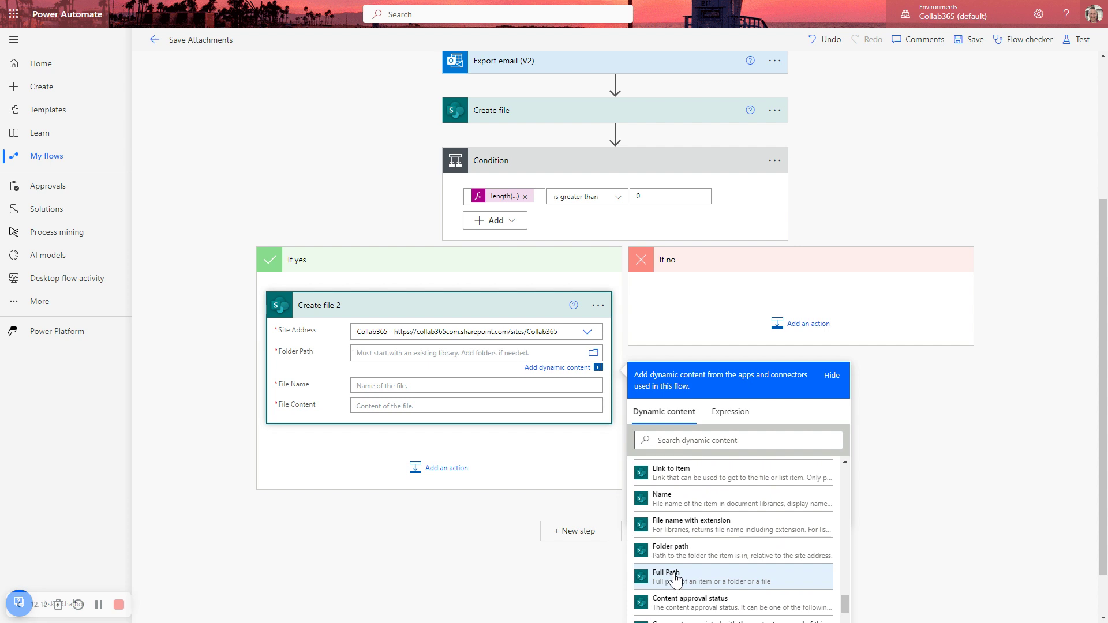
click(376, 385)
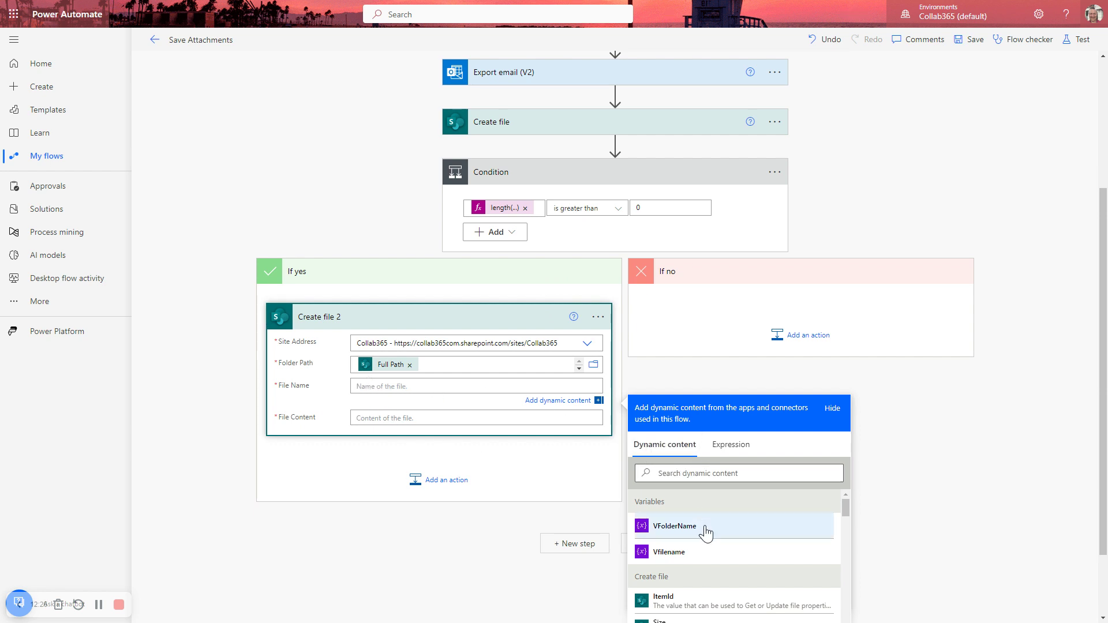
Set Create file 2's File Name to Attachments Name, which wraps it in an Apply to each
scroll(707, 531, down, 5)
scroll(709, 534, down, 3)
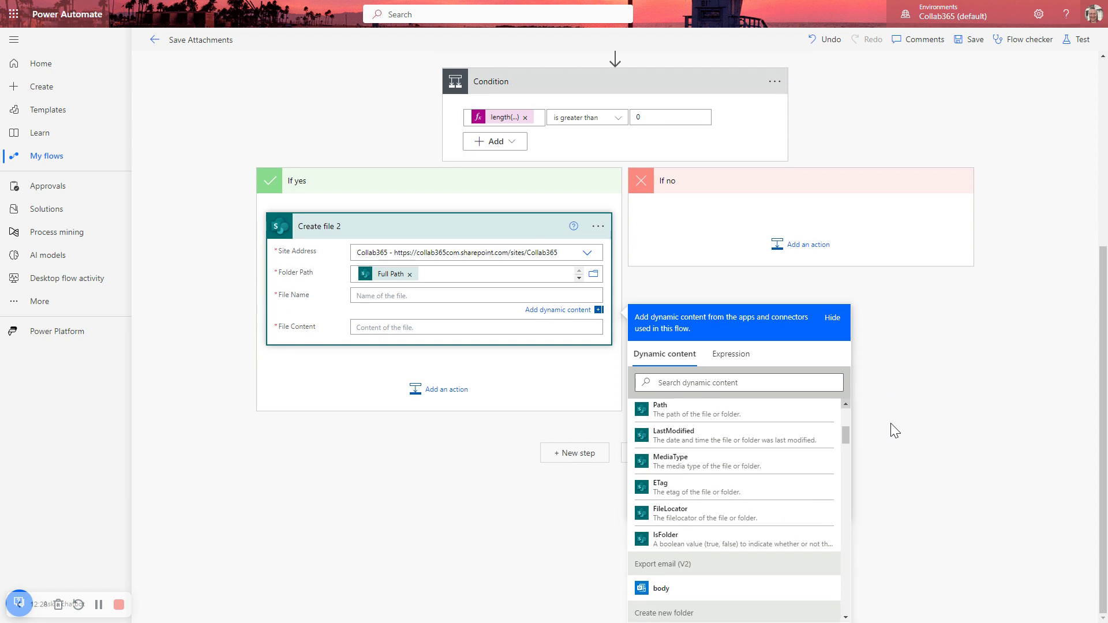
scroll(732, 564, down, 3)
scroll(730, 494, down, 8)
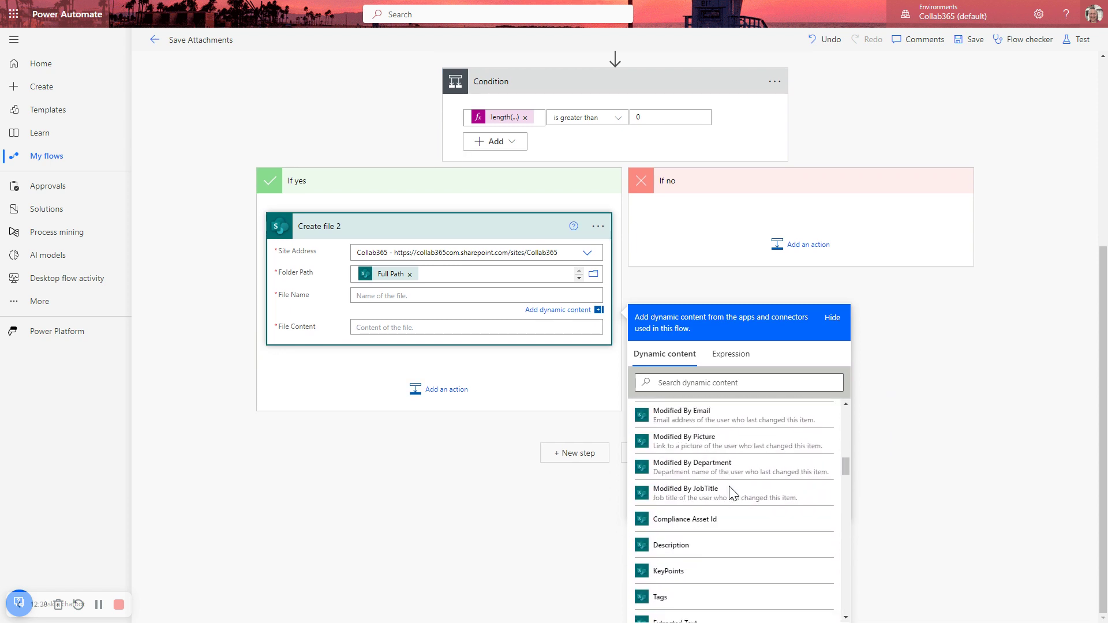
scroll(730, 494, down, 10)
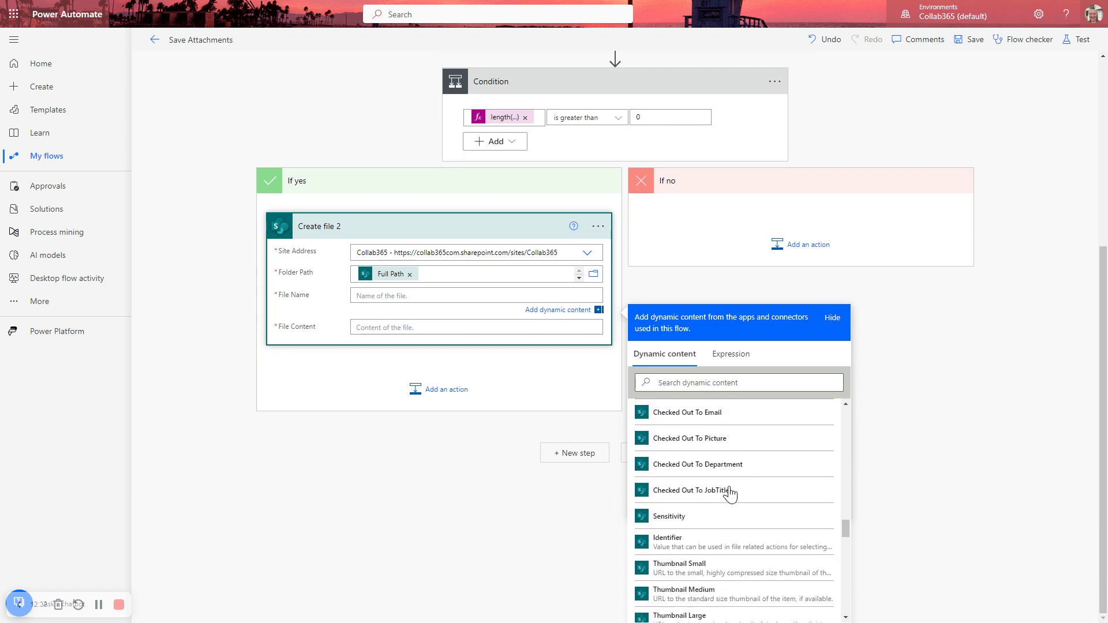
scroll(730, 494, up, 2)
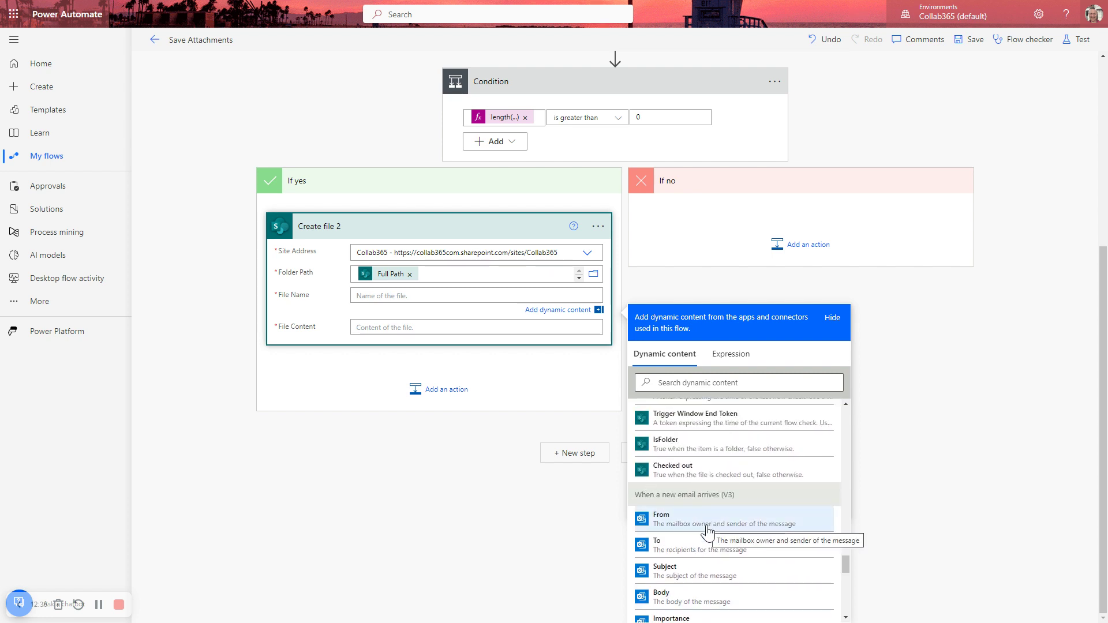
scroll(707, 530, down, 5)
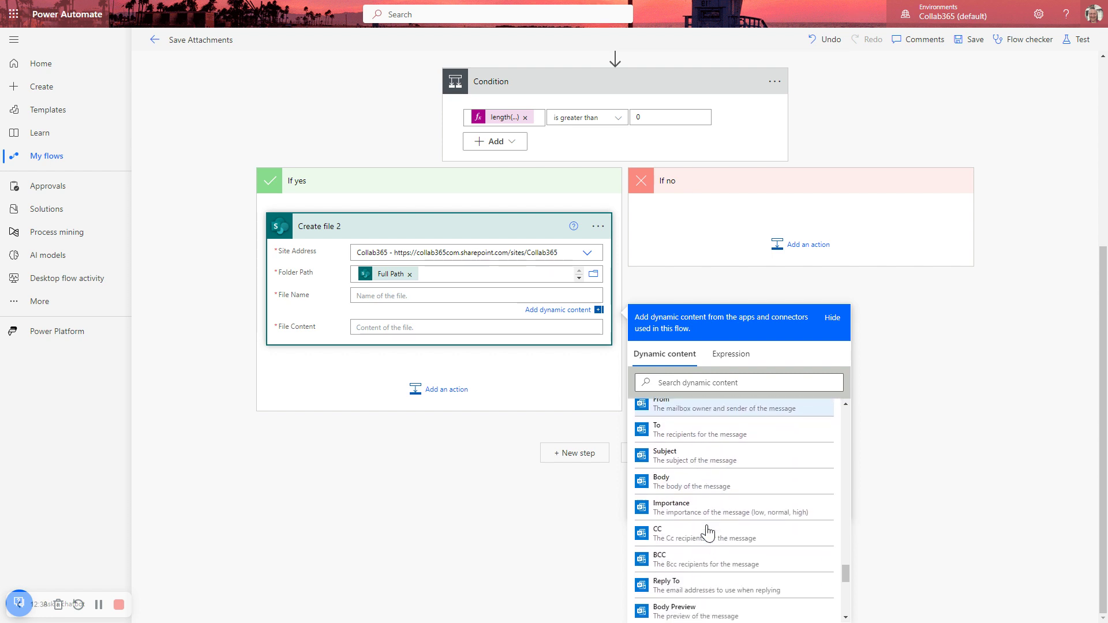
scroll(708, 530, down, 2)
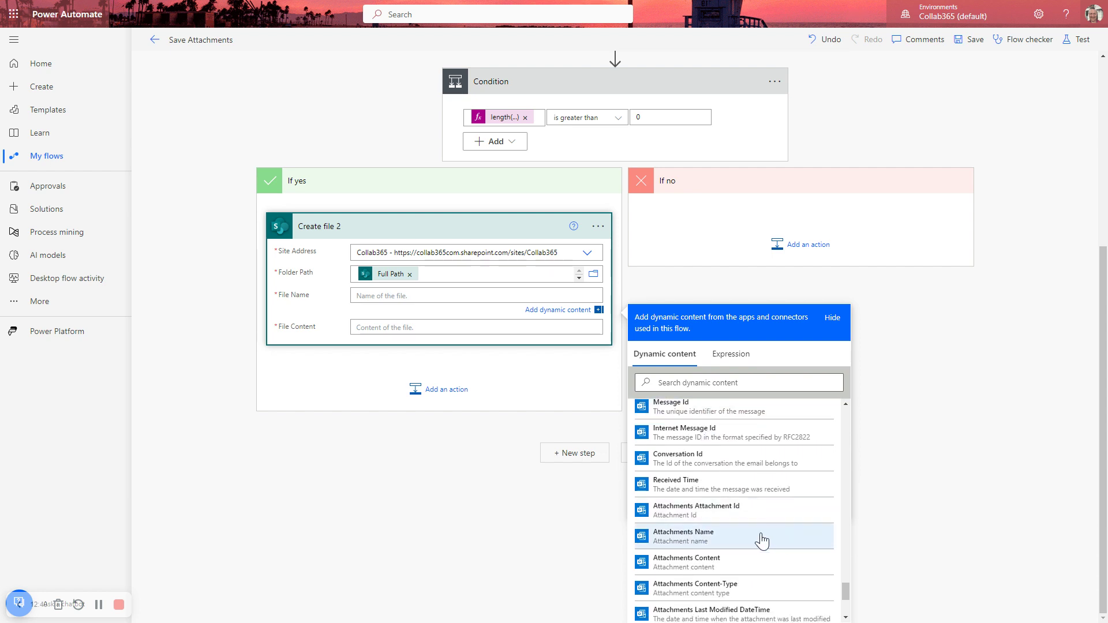
click(678, 539)
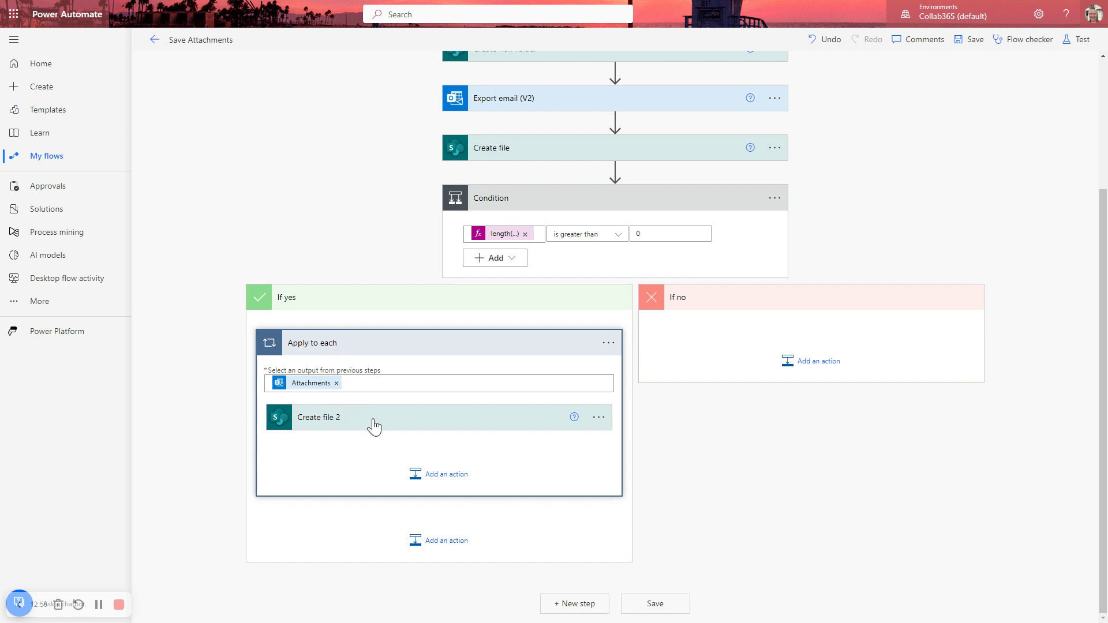
Set Create file 2's File Content to Attachments Content and save the flow
click(357, 427)
scroll(417, 398, down, 3)
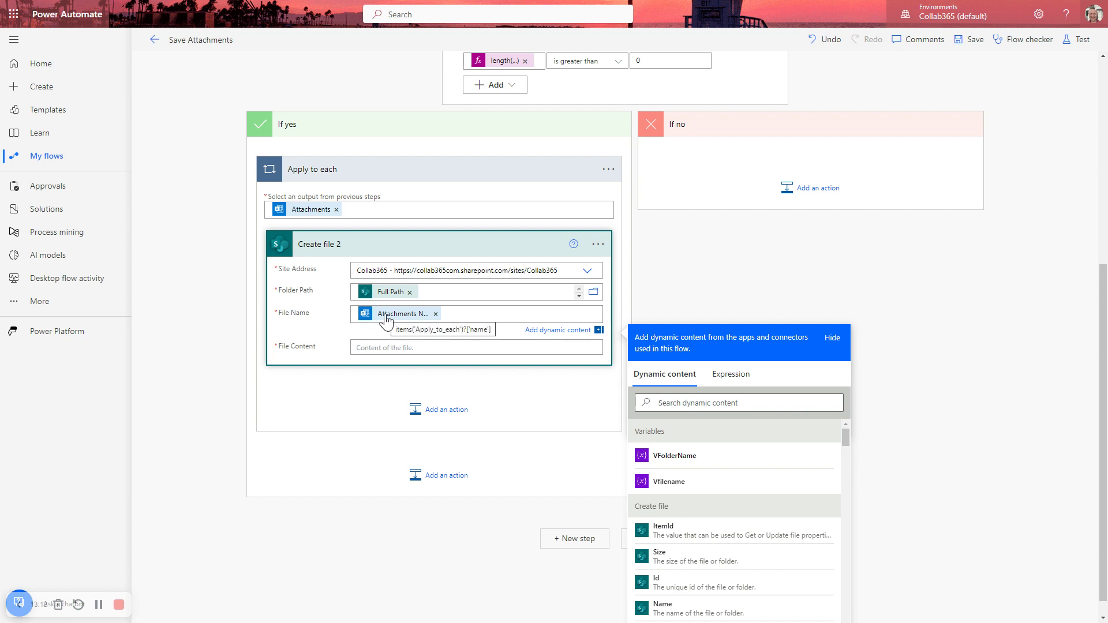
click(373, 348)
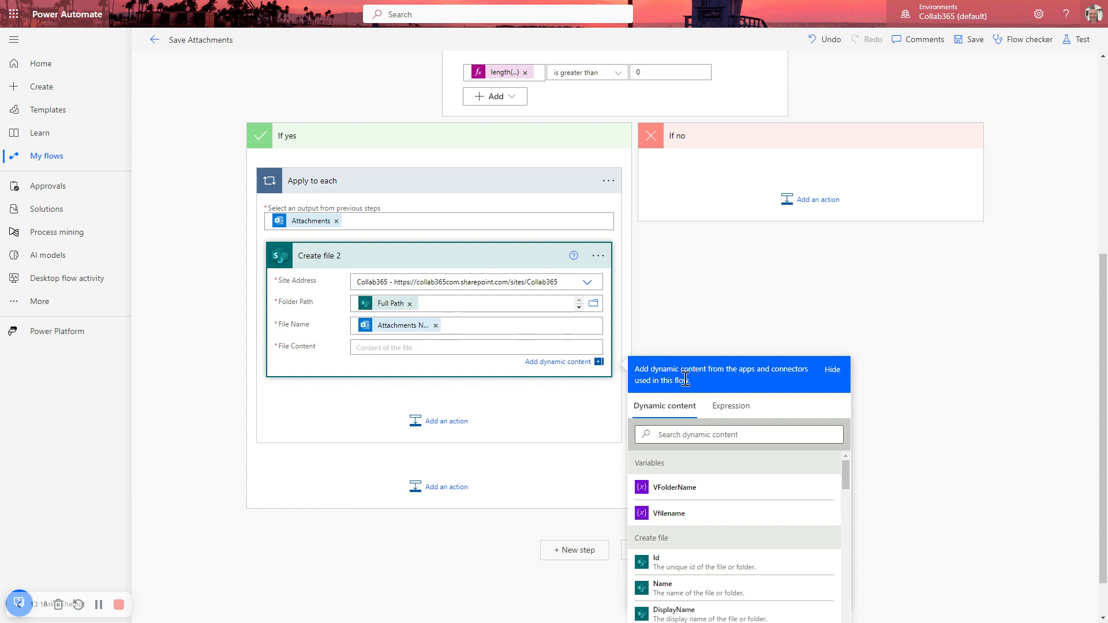
scroll(687, 518, down, 10)
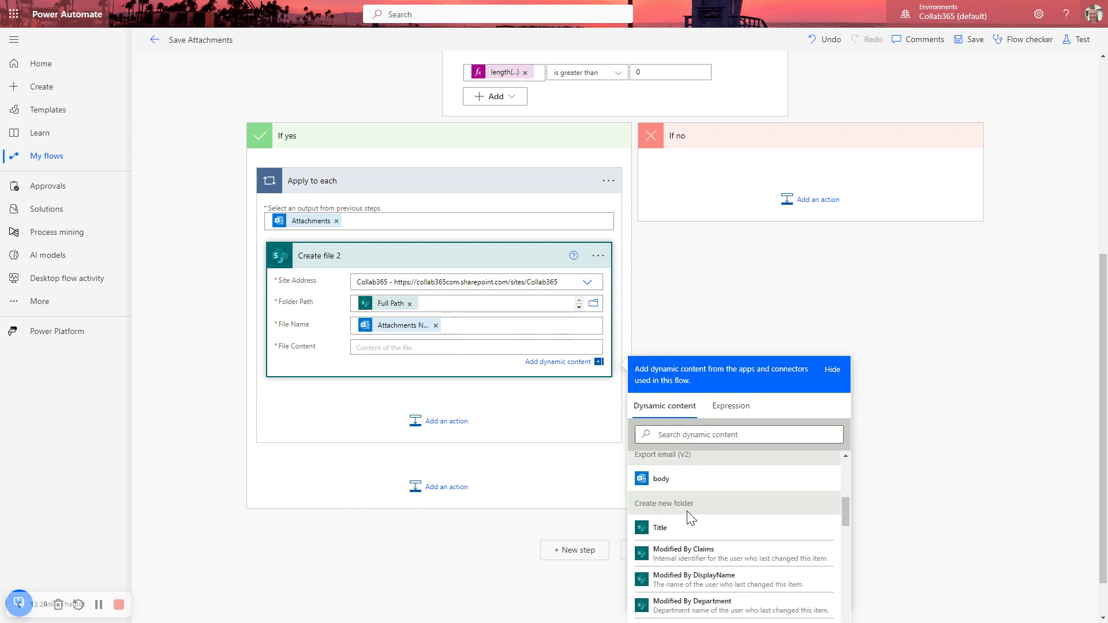
scroll(691, 518, down, 10)
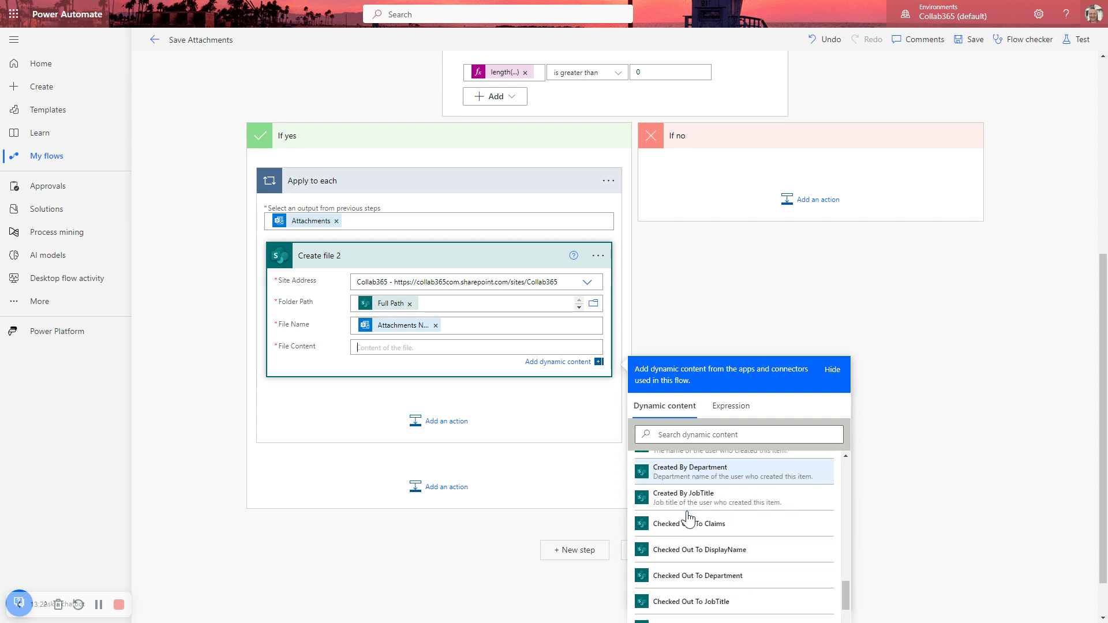
scroll(689, 518, down, 6)
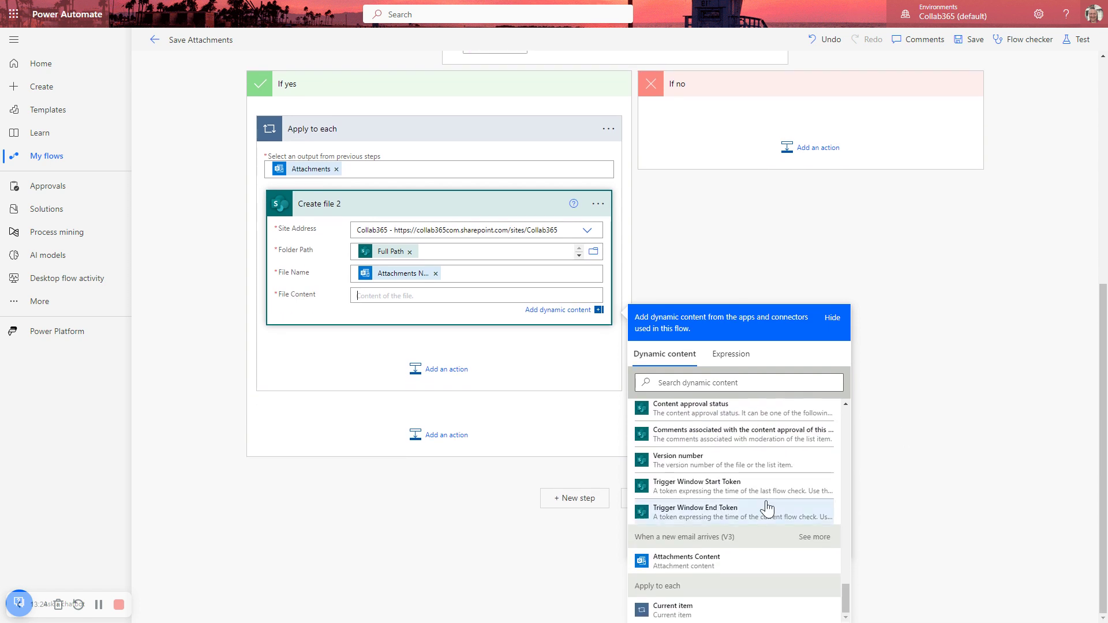
click(679, 565)
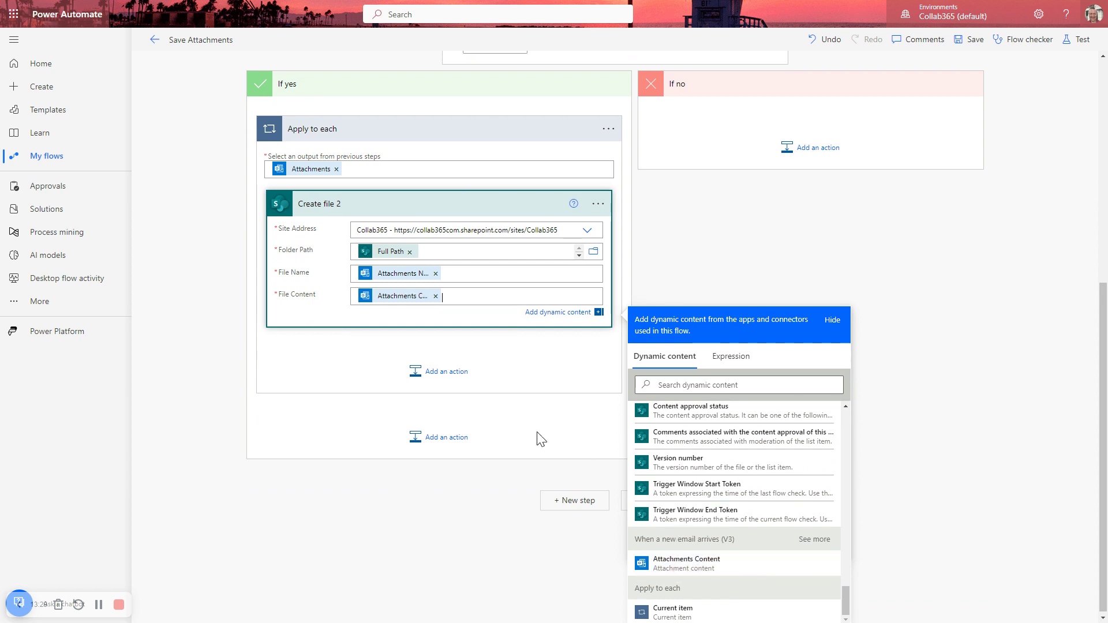
click(884, 384)
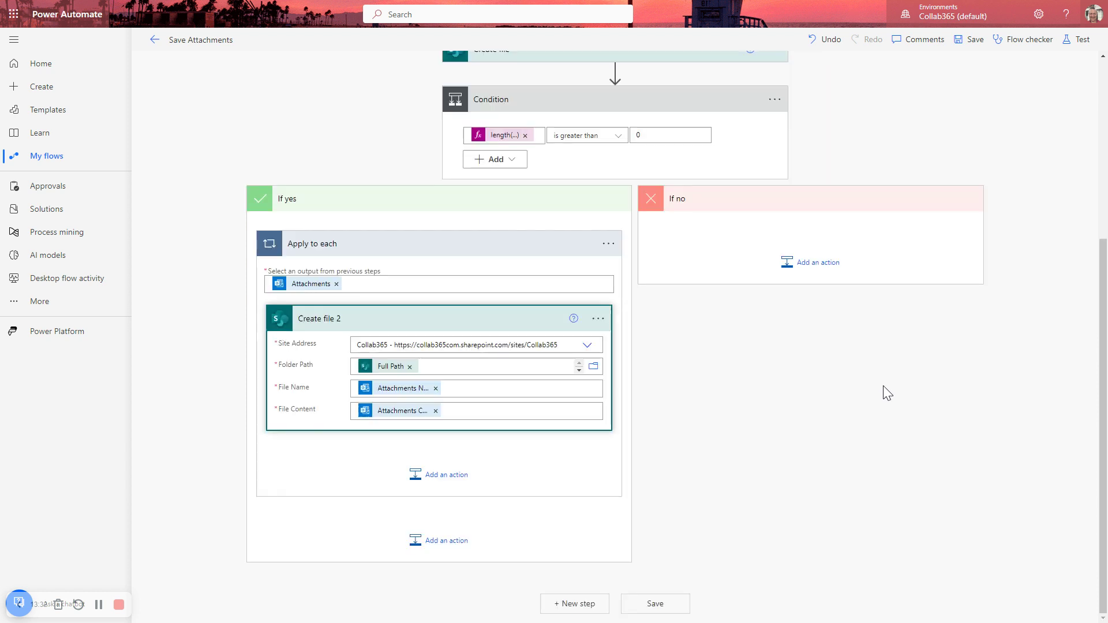
key(ctrl+s)
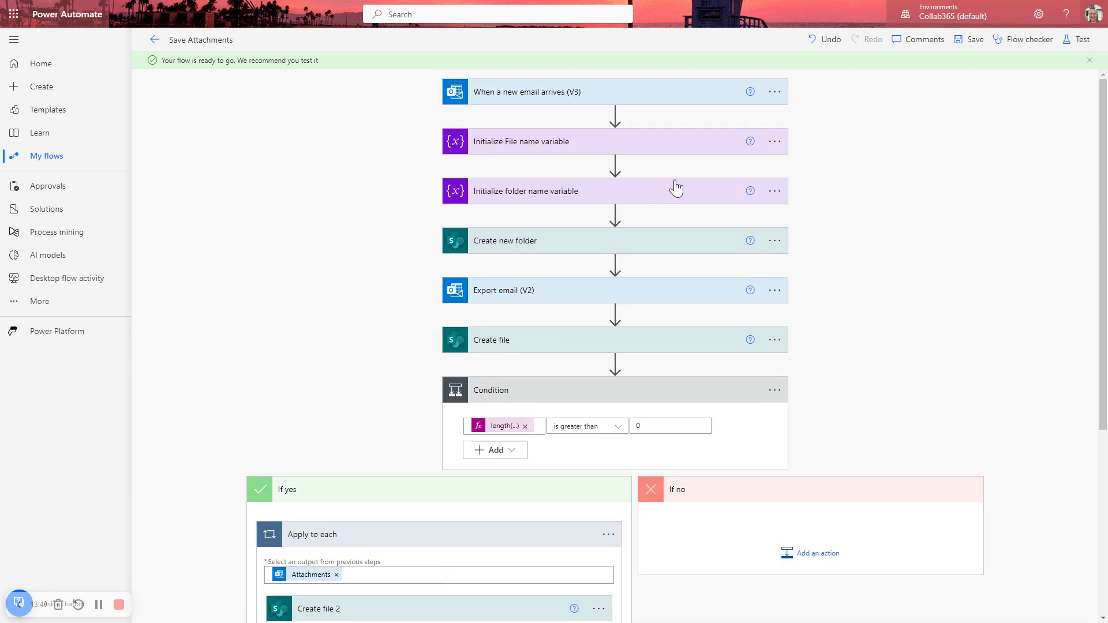
Review the trigger's AttachmentSave subject filter, then switch to the SharePoint emails library
click(433, 494)
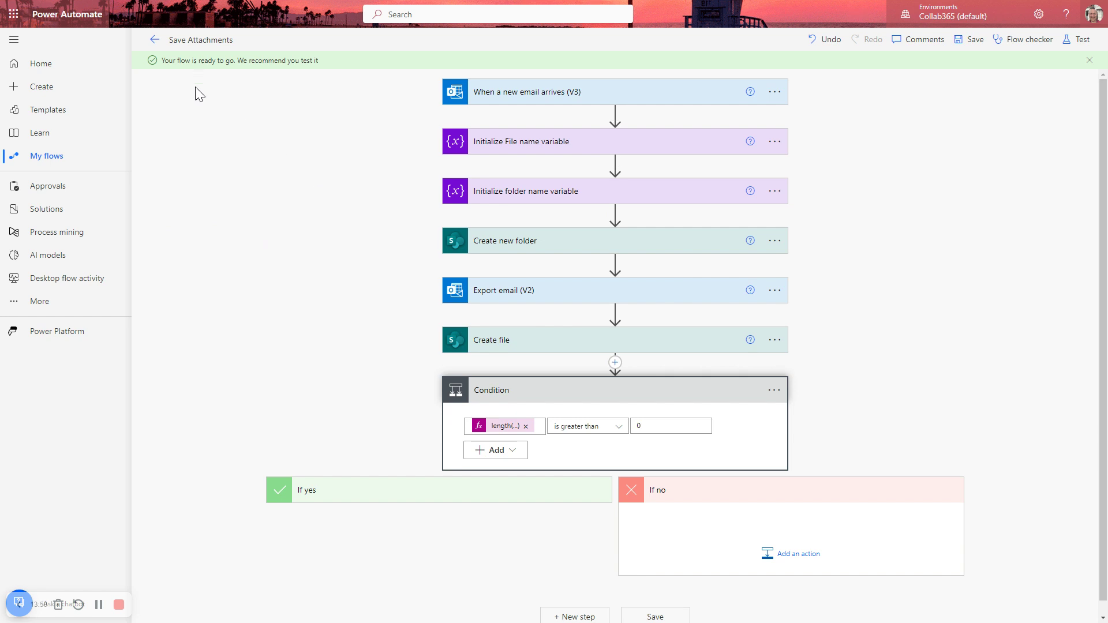
click(504, 100)
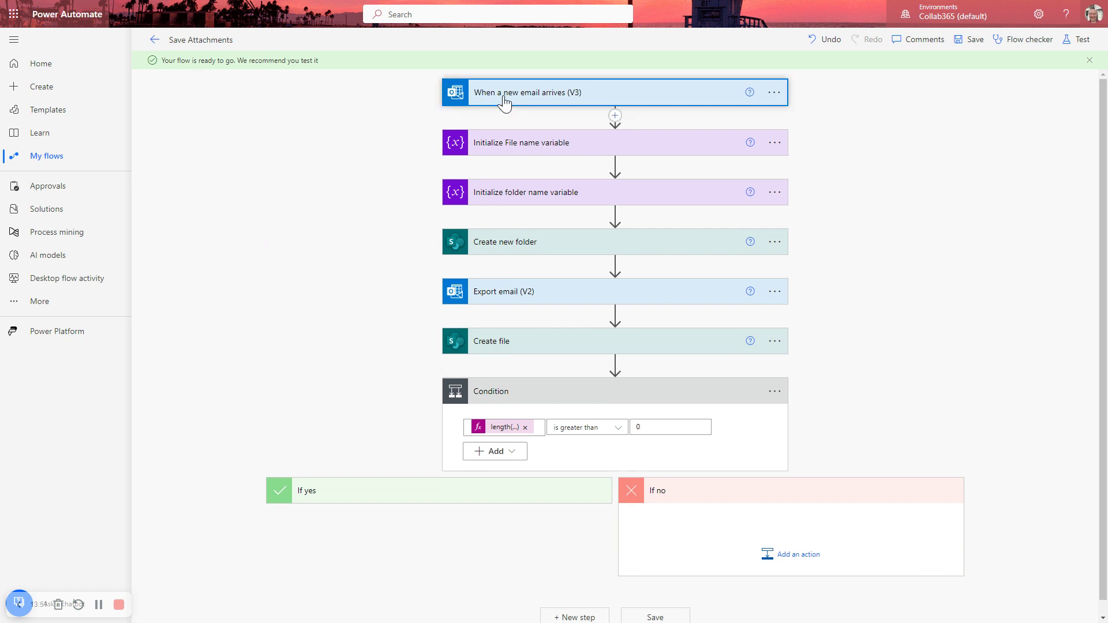
drag(623, 257, 526, 255)
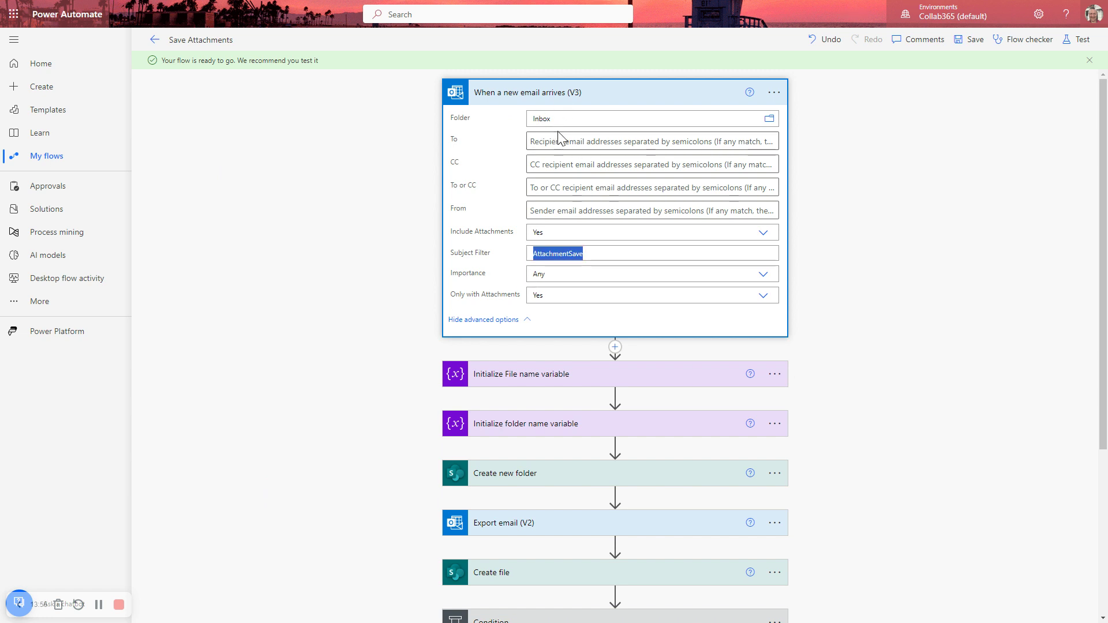
click(212, 164)
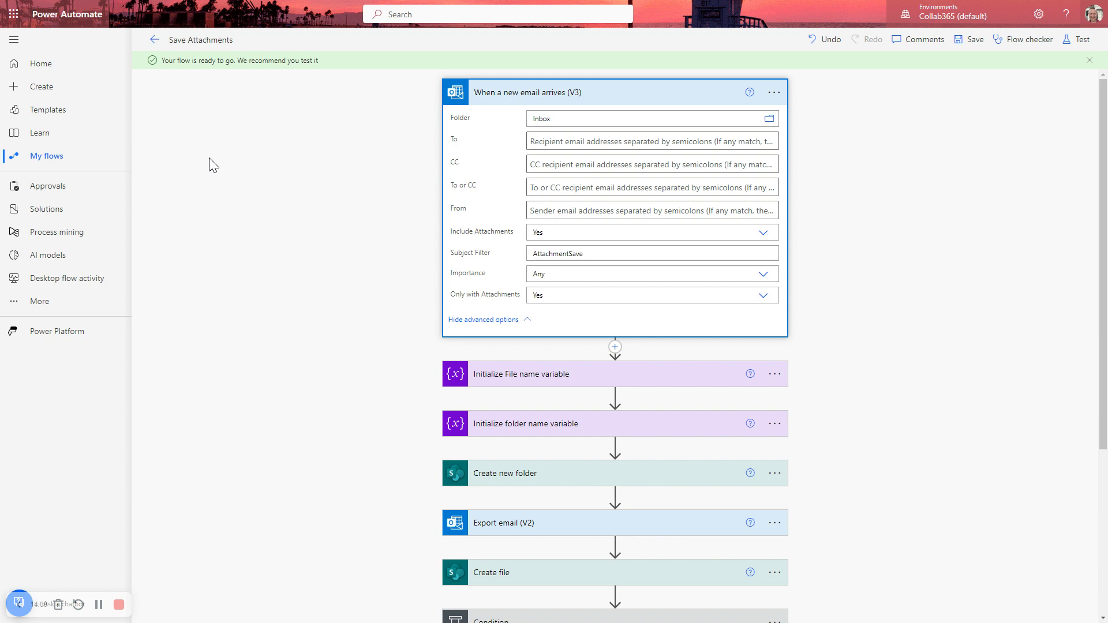
key(ctrl+Tab)
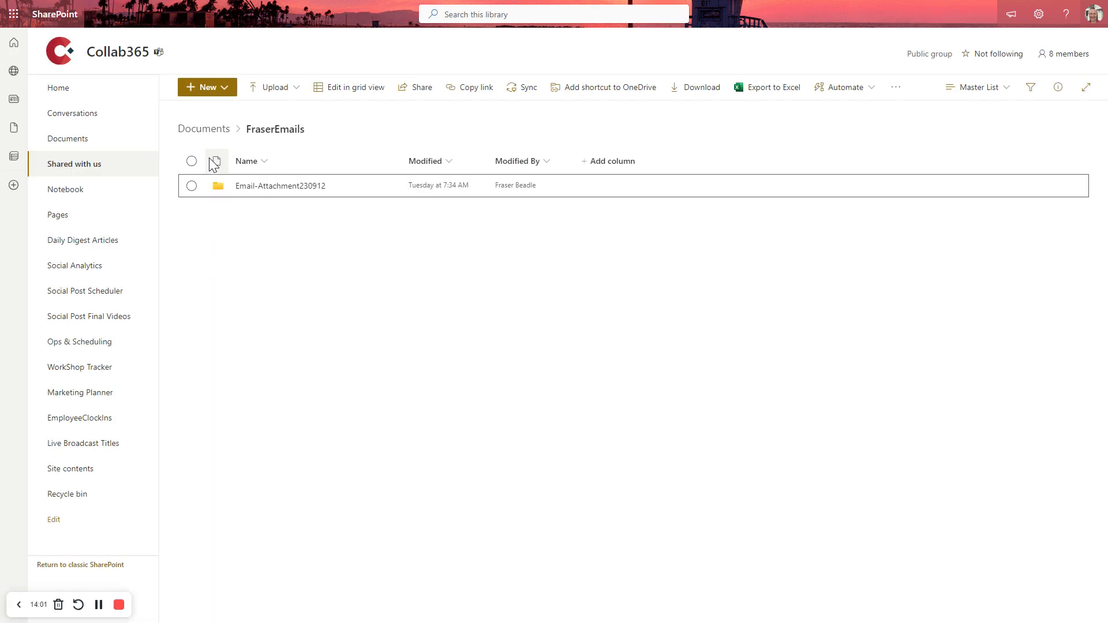
Refresh the emails library, open Email-Attachment230912 and preview the saved .eml file
click(305, 136)
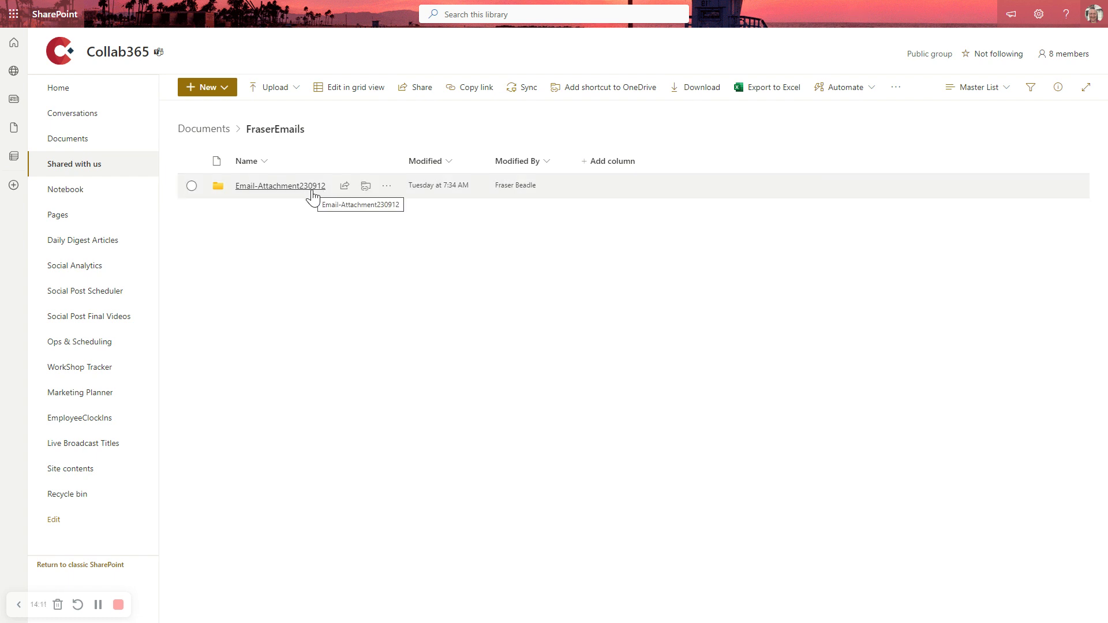
click(281, 186)
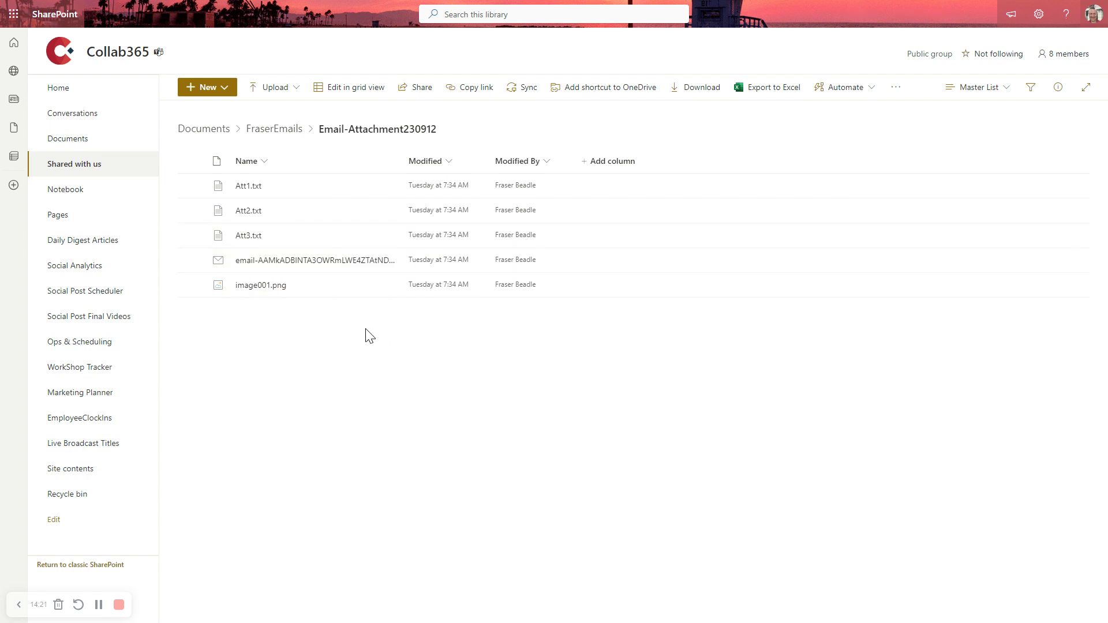
click(306, 262)
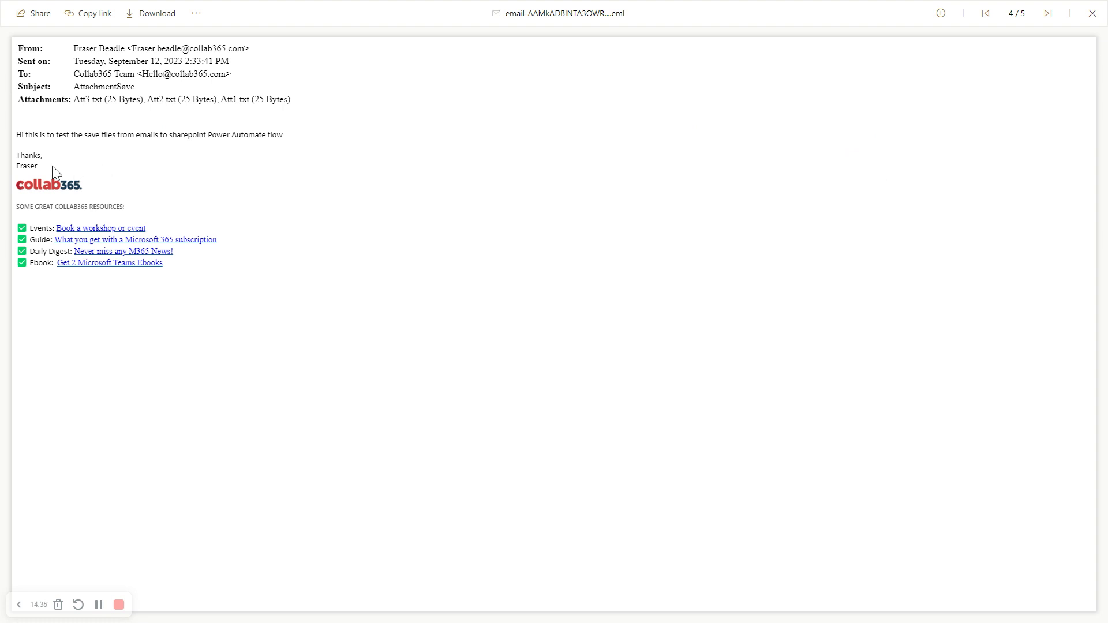
click(1091, 14)
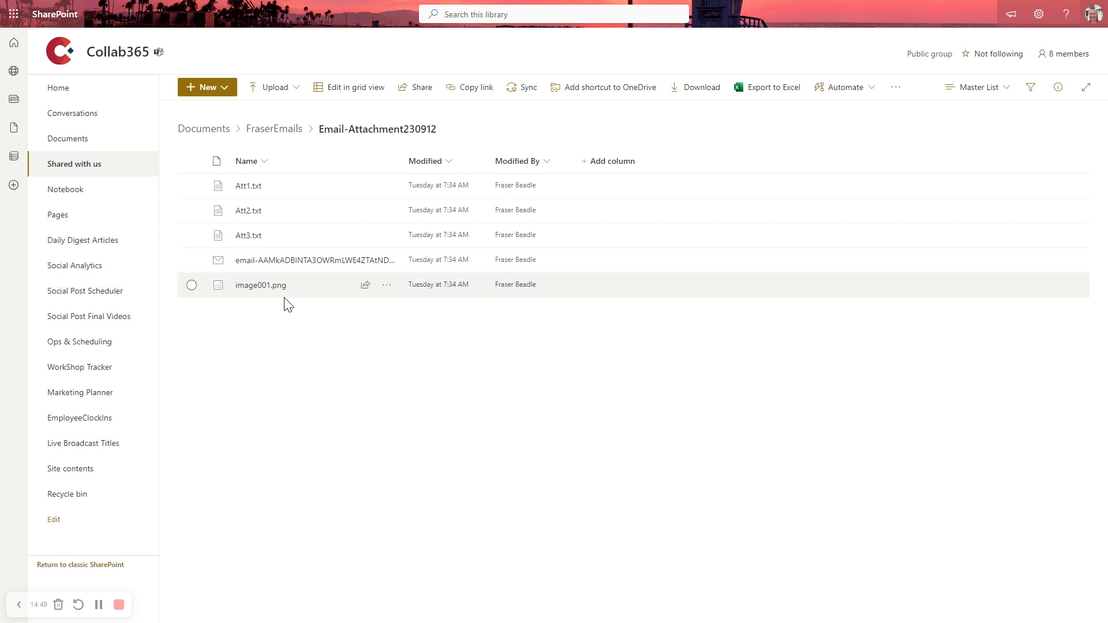
click(289, 135)
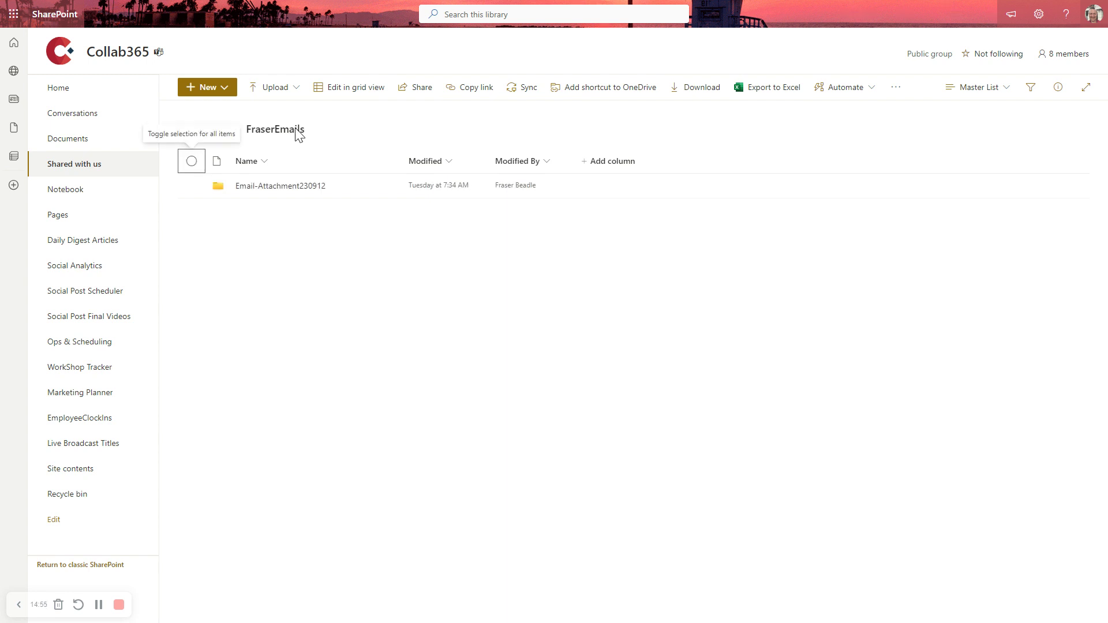
Switch back from SharePoint to the Save Attachments flow editor
key(ctrl+Tab)
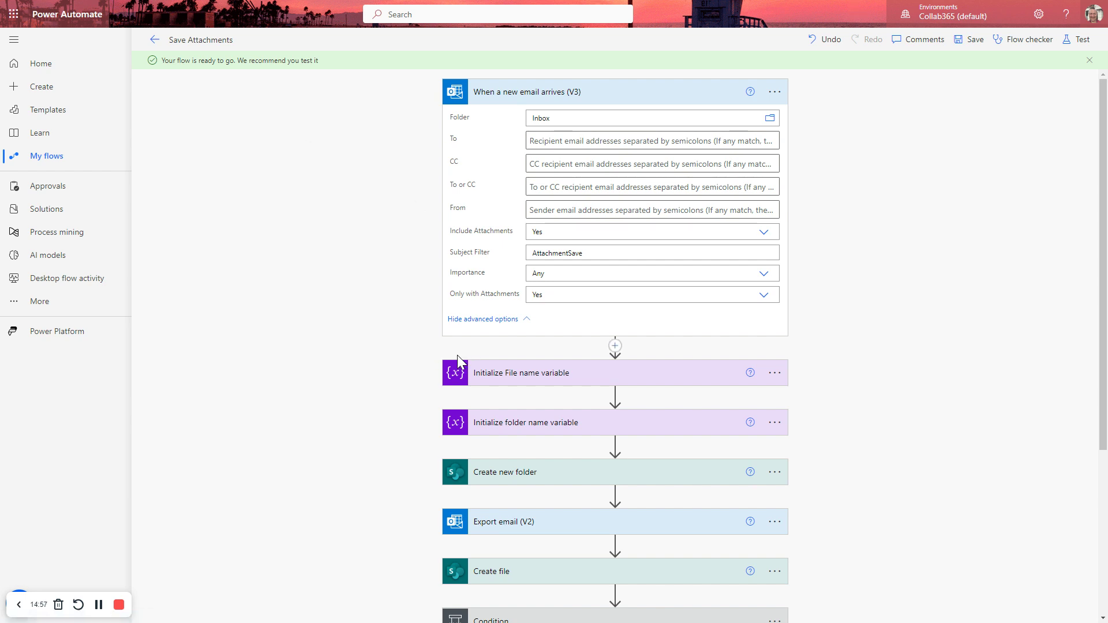